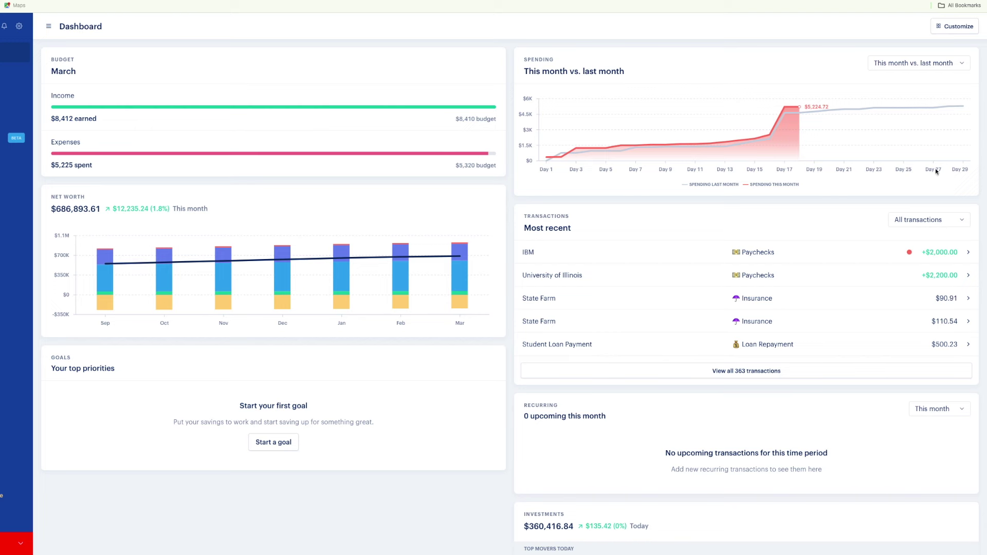
Step: Open the widget customization for the dashboard
left_click(953, 27)
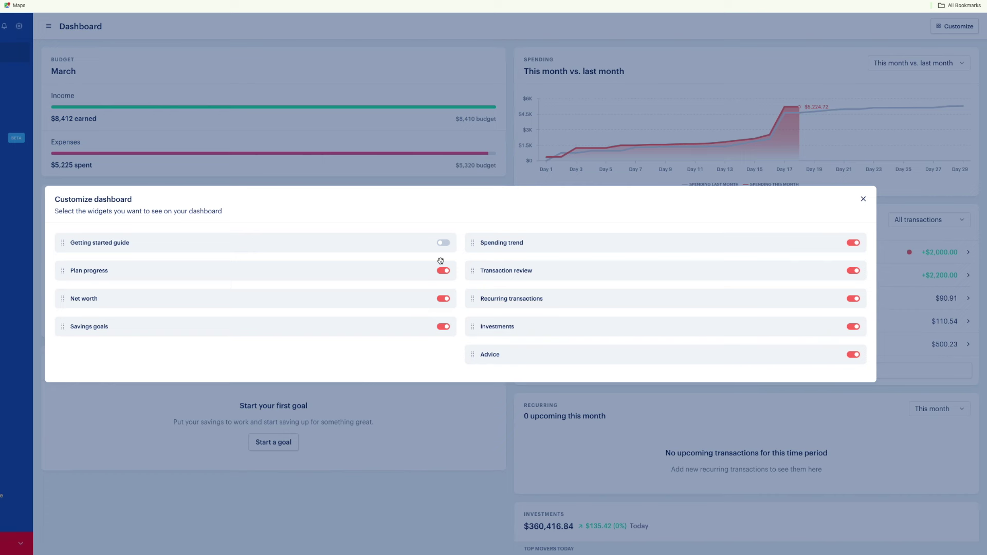
left_click(444, 300)
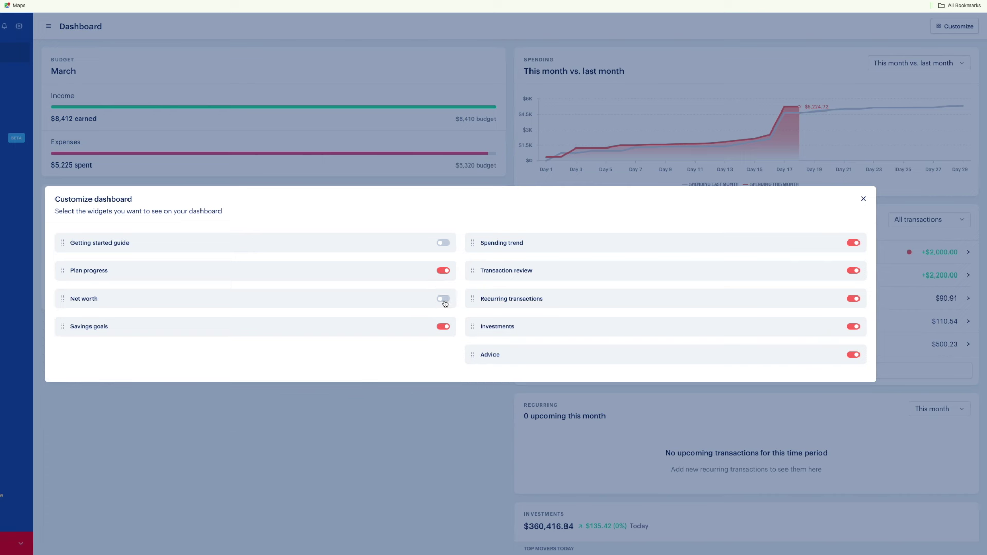
left_click(445, 301)
left_click_drag(126, 272, 128, 230)
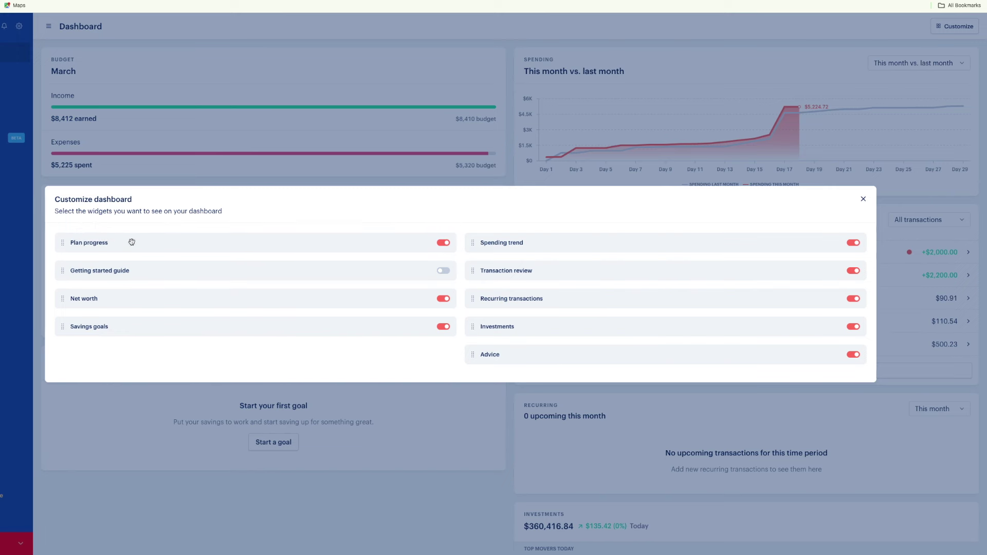
left_click_drag(133, 265, 129, 242)
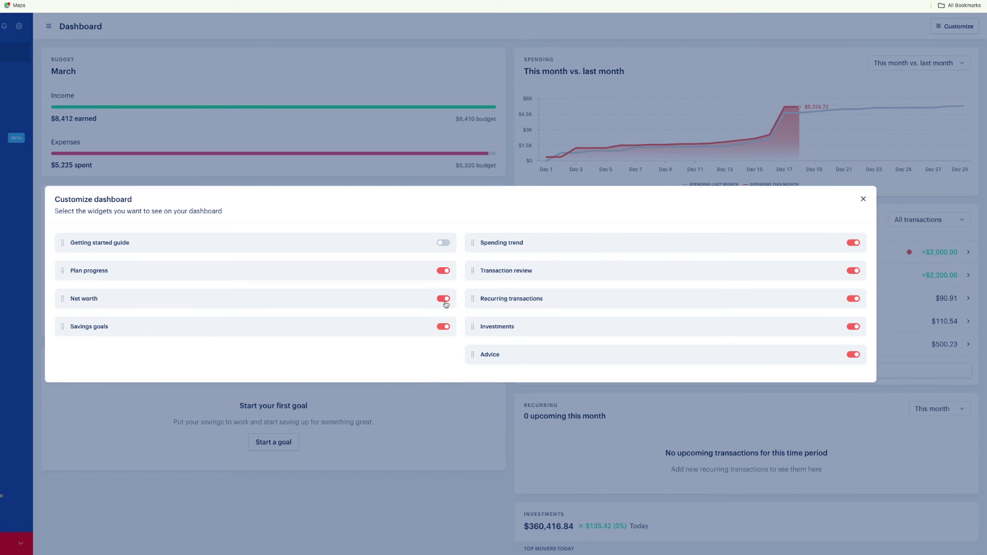
Step: Move the Spending trend widget between Plan progress and Net worth, and hide the Recurring transactions, Investments and Advice widgets
left_click_drag(510, 249, 117, 301)
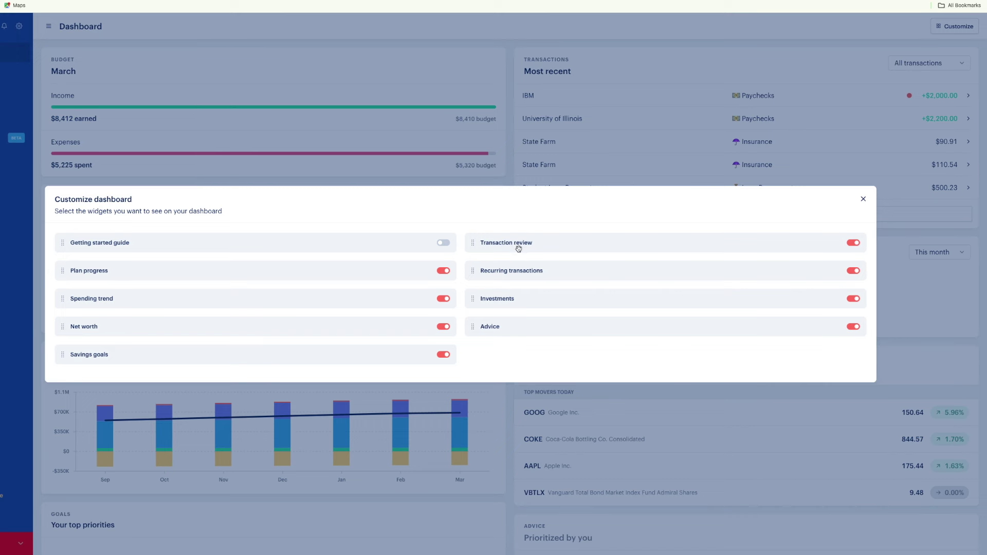
left_click(855, 271)
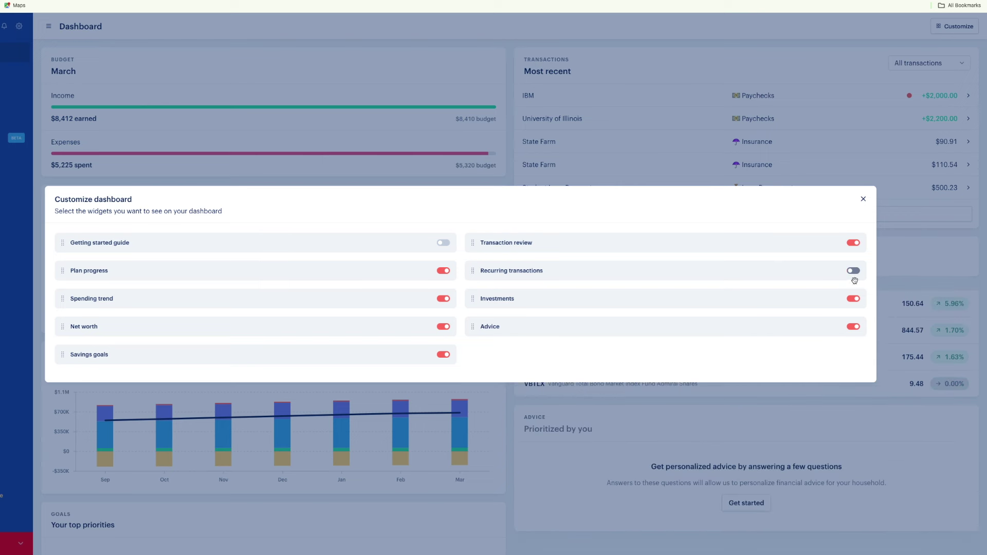
left_click(855, 299)
left_click(856, 326)
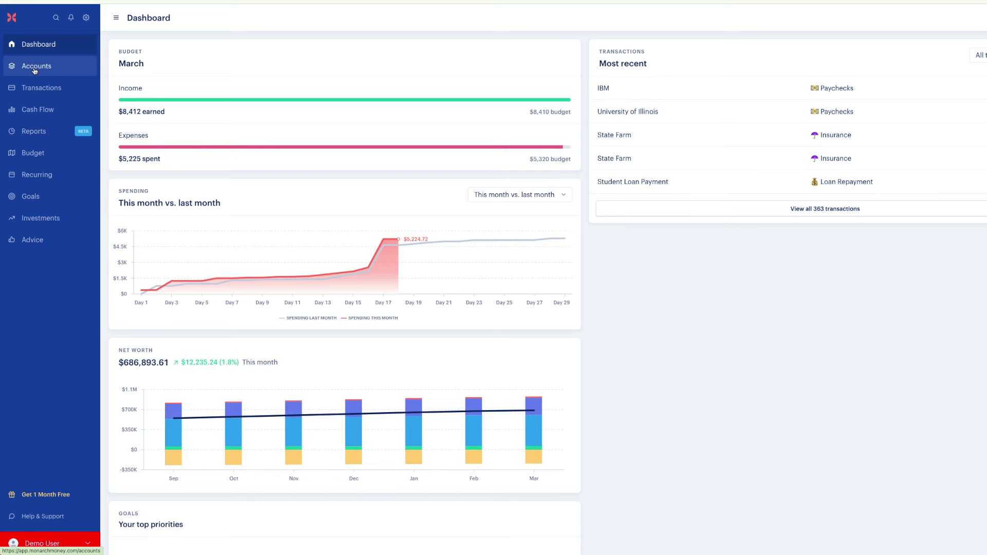
Step: Start adding an account by searching the institutions for "chime" and selecting Chime
left_click(35, 70)
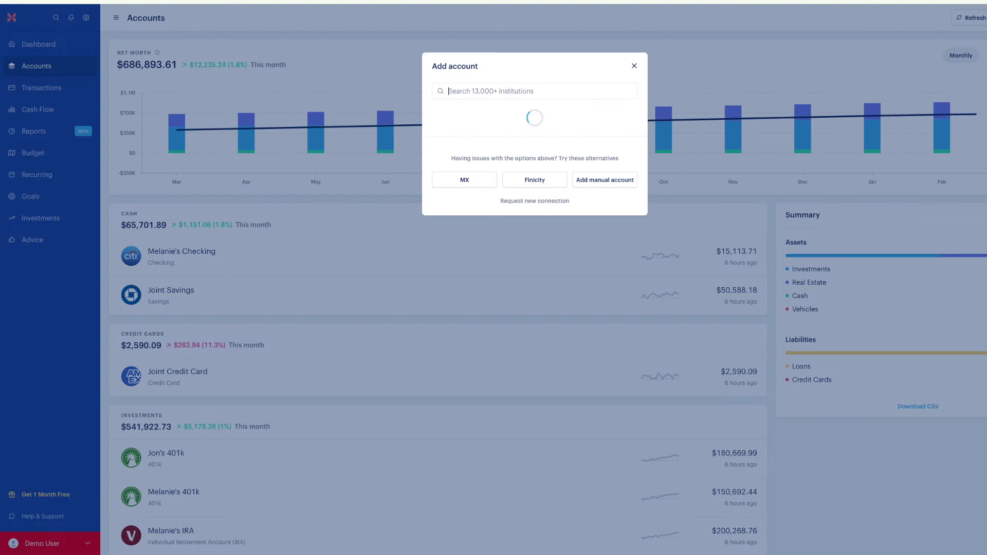
type("chime")
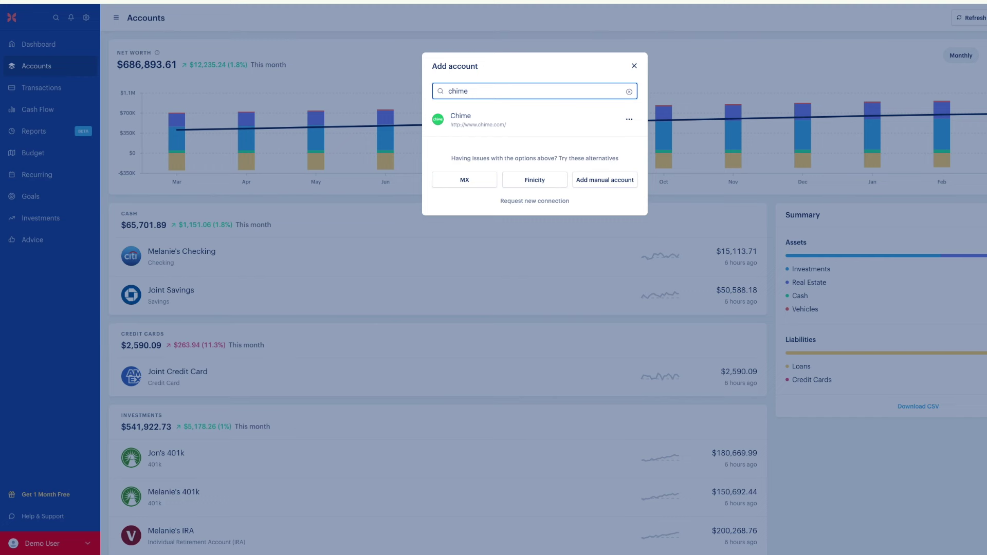
left_click(518, 127)
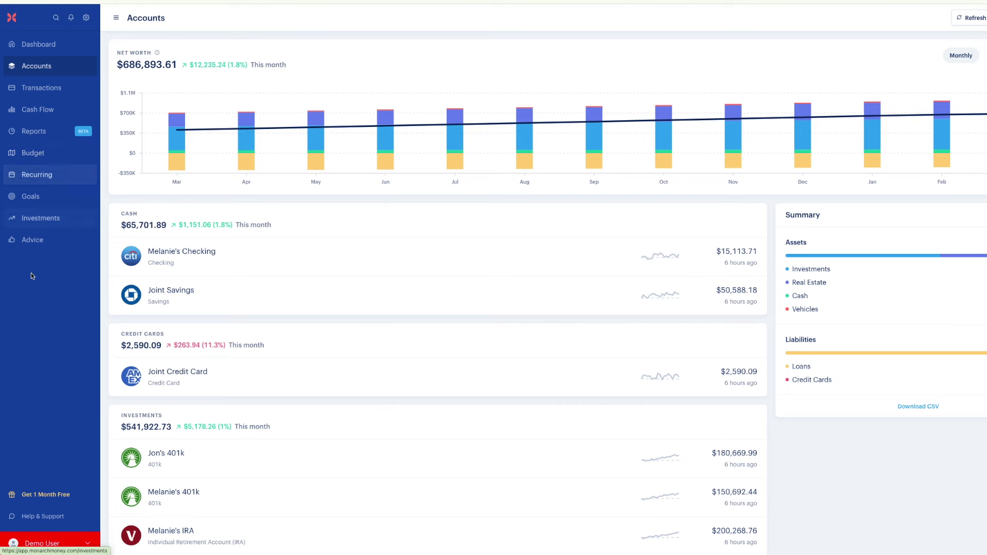
Step: Open the household's category settings and go through the introduction to income, expense and transfer categories
left_click(88, 546)
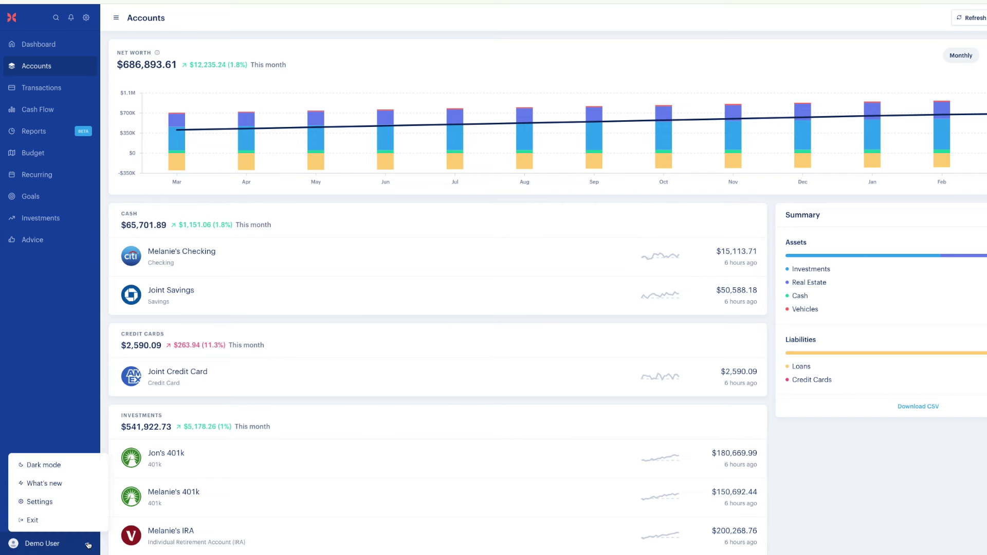
left_click(48, 503)
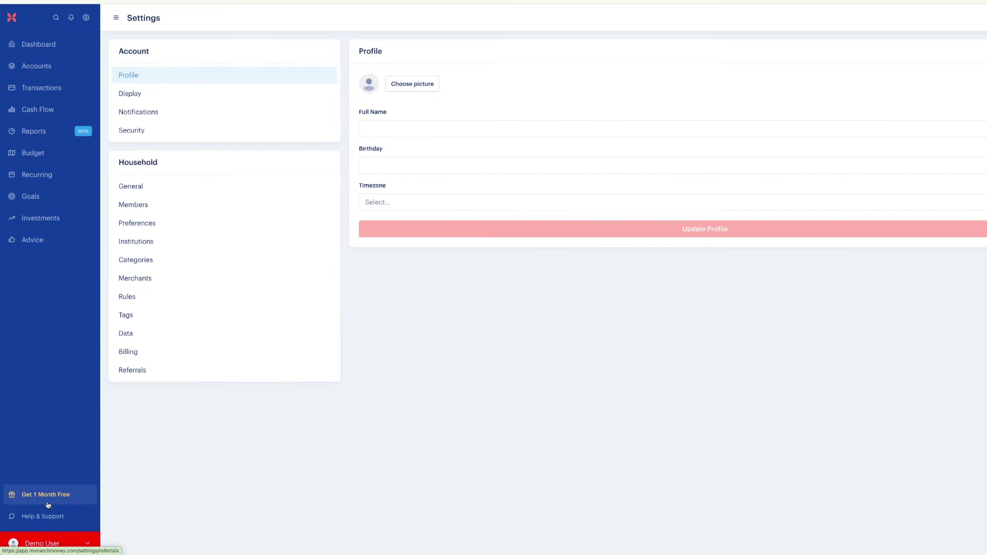
left_click(166, 263)
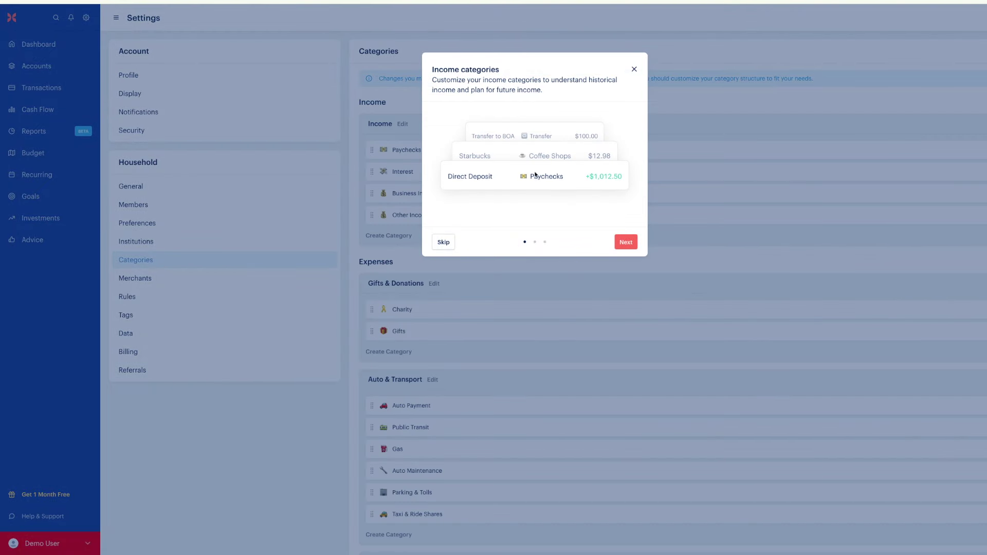
left_click(622, 242)
left_click(622, 242)
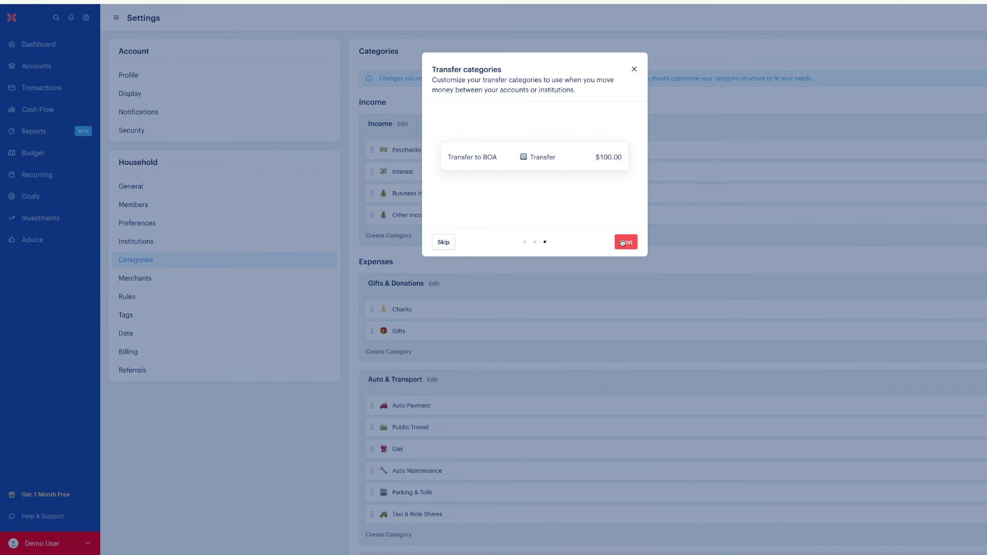
left_click(623, 243)
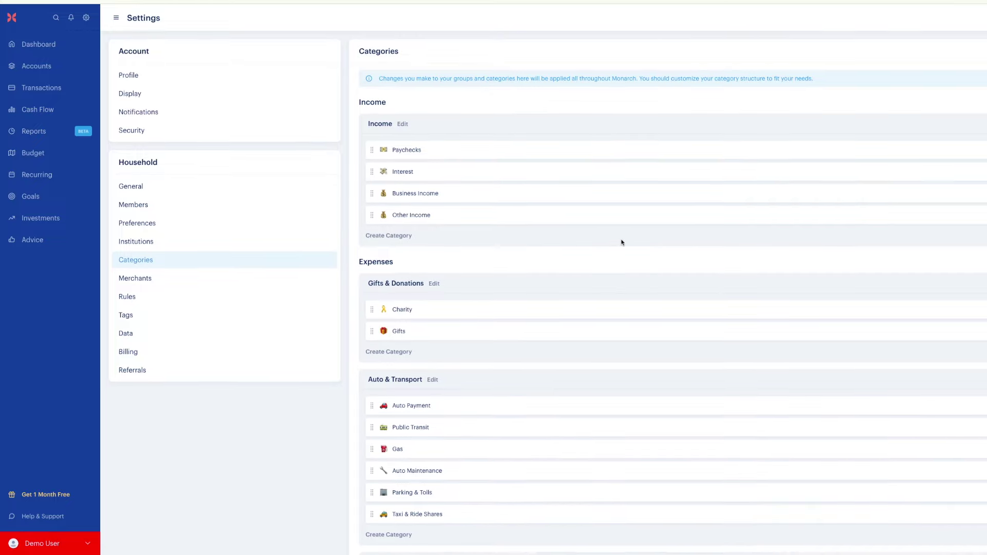
Step: Rename the Paychecks income category to the first earner's first name followed by "Paycheck" and save it
scroll(621, 242, "down", 6)
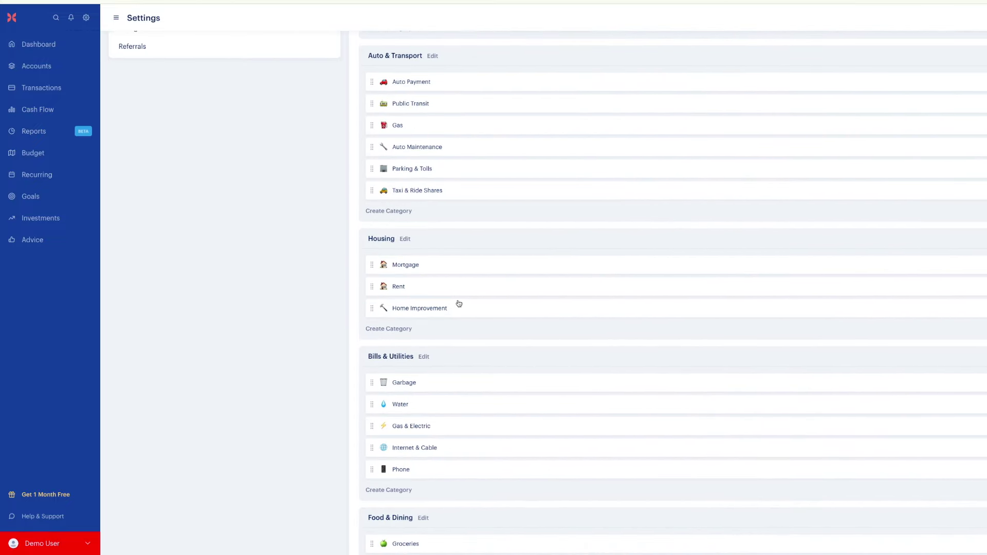
scroll(522, 401, "down", 4)
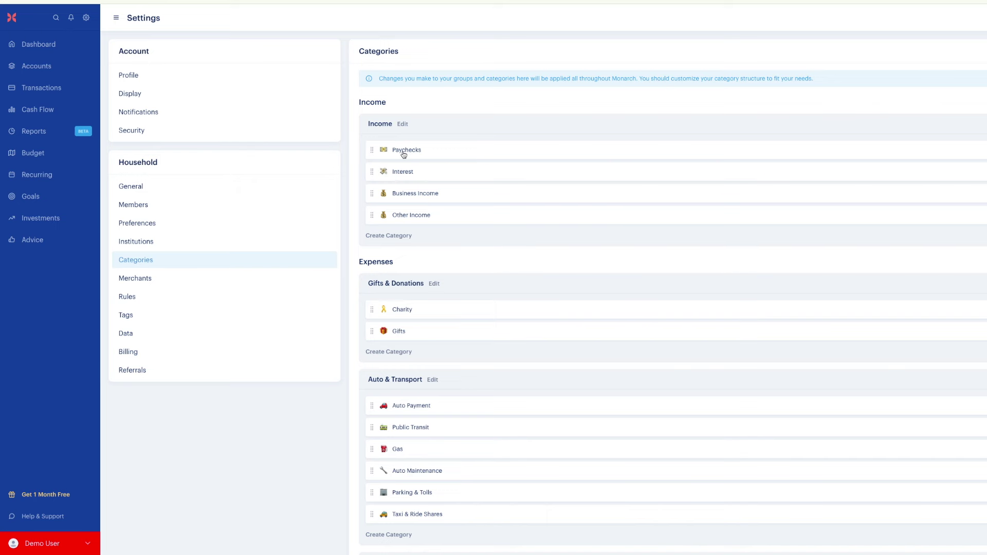
left_click(404, 154)
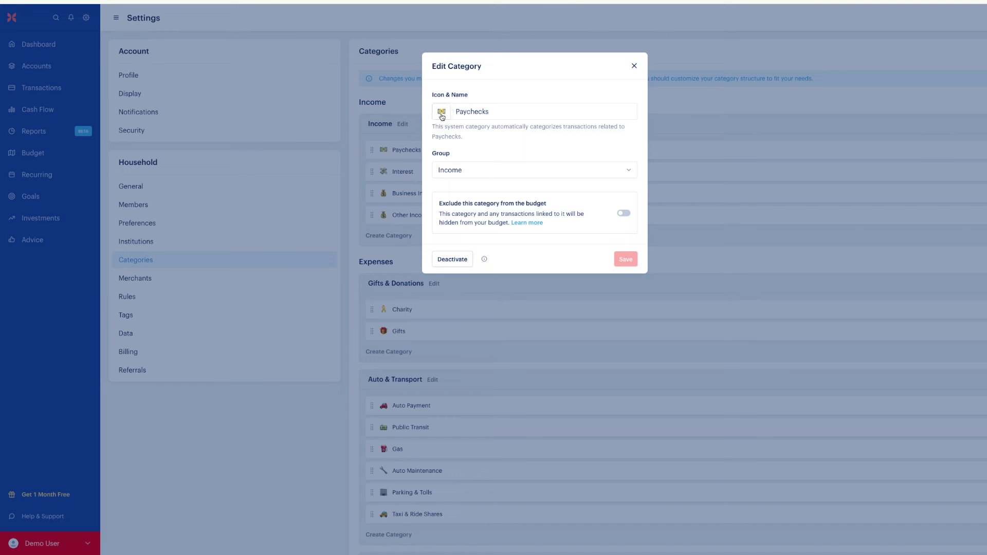
left_click(441, 112)
scroll(492, 216, "down", 3)
scroll(492, 216, "up", 3)
left_click(470, 112)
double_click(471, 111)
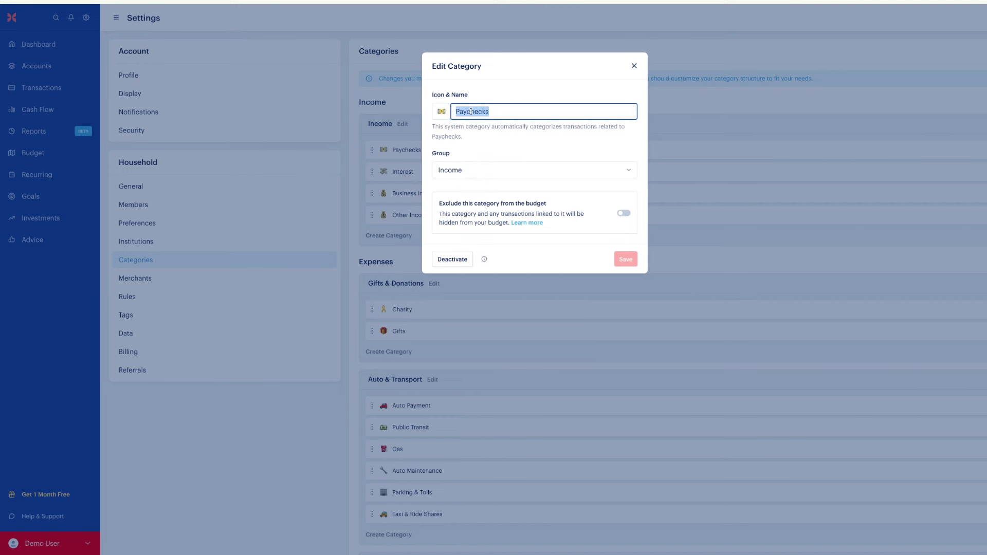
type("JA")
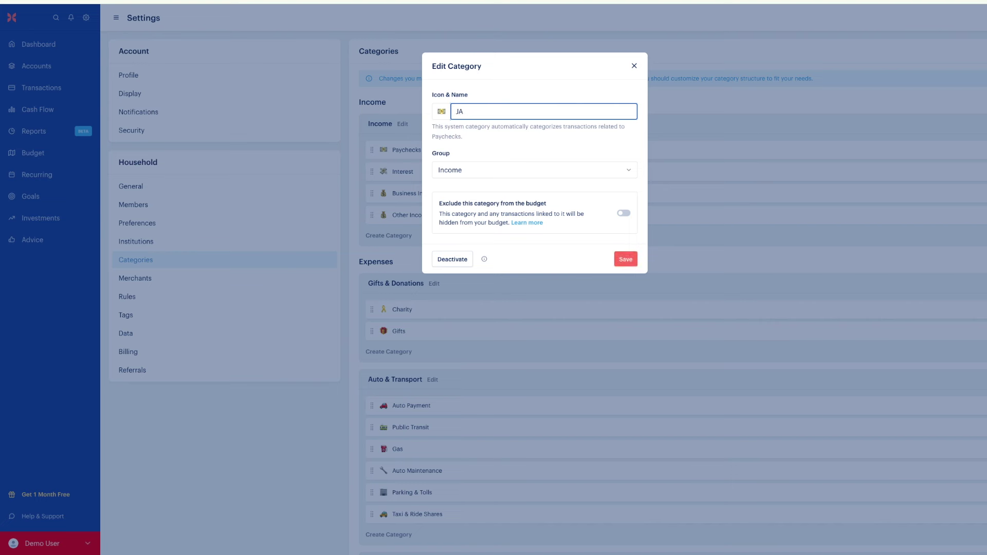
type("mesames Paycheck")
left_click(627, 259)
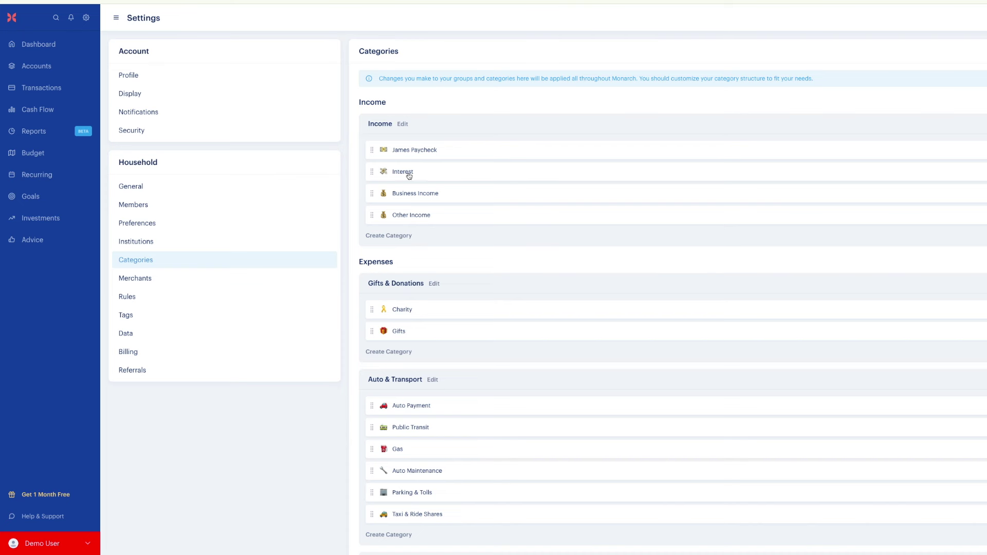
Step: Move the Interest category below Business Income and rename Business Income to the second earner's first name
left_click_drag(401, 174, 401, 195)
left_click(407, 176)
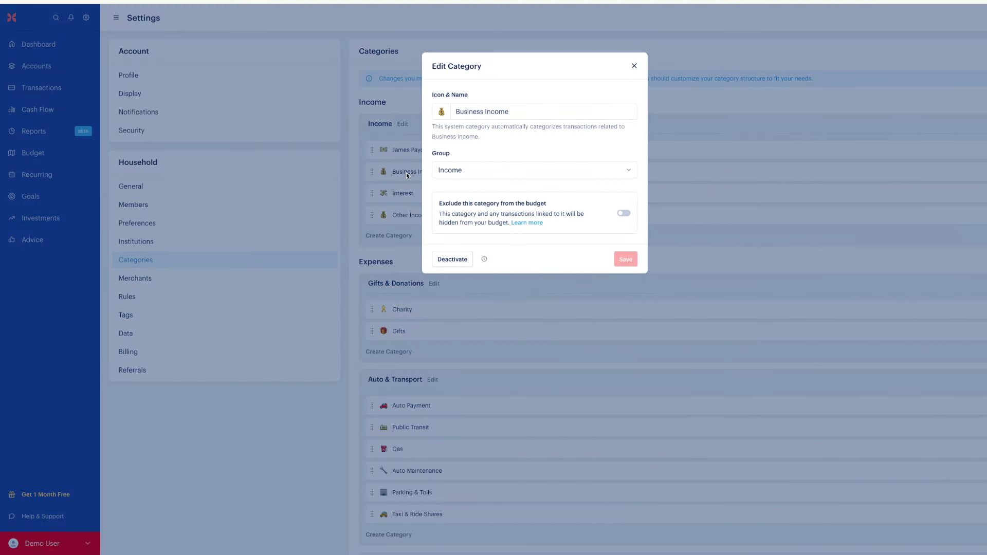
triple_click(486, 112)
type("Brittany")
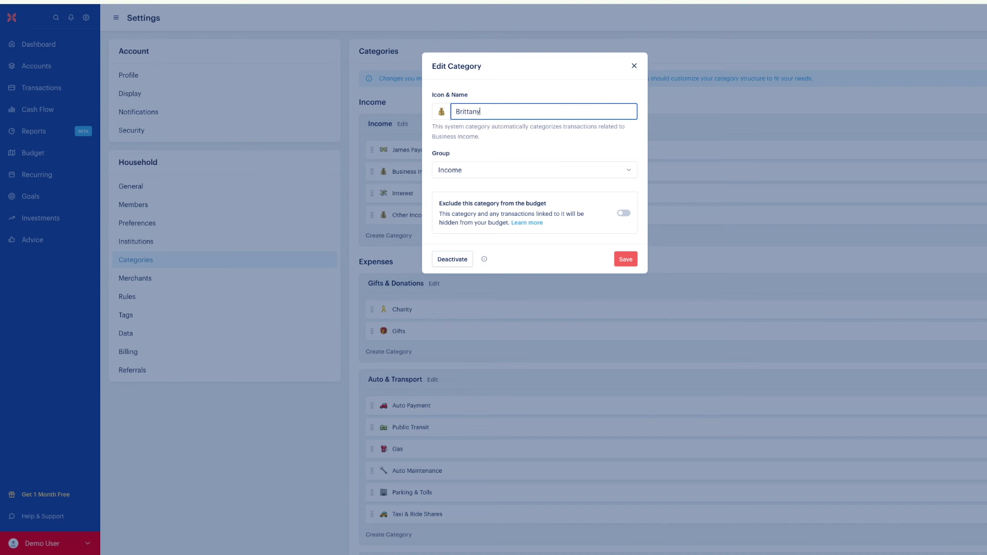
left_click(622, 259)
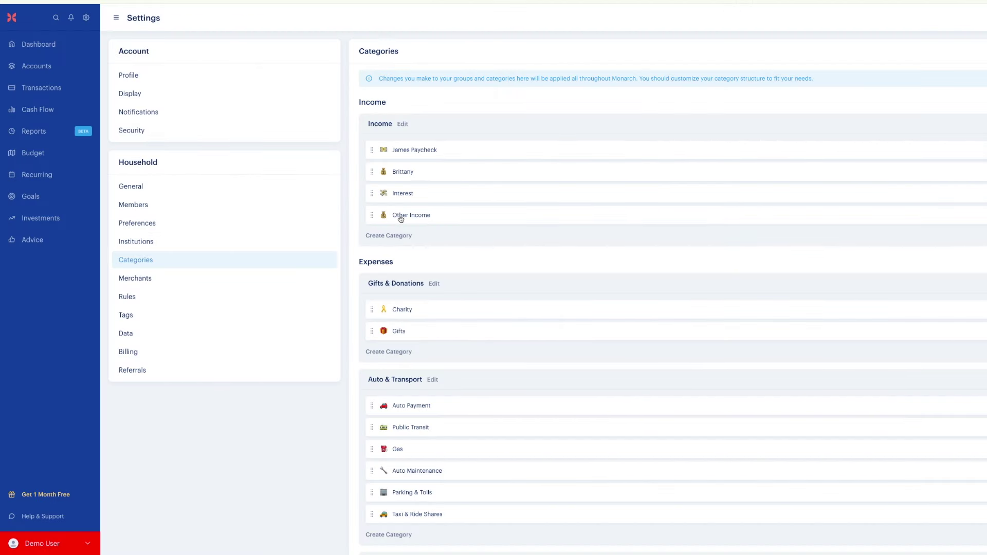
Step: Deactivate the Other Income category
left_click(401, 218)
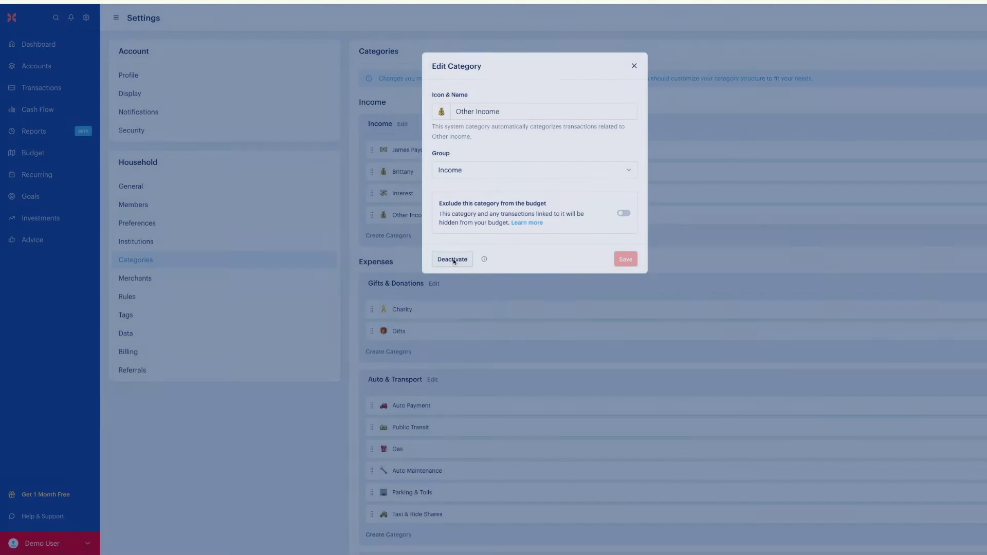
left_click(454, 259)
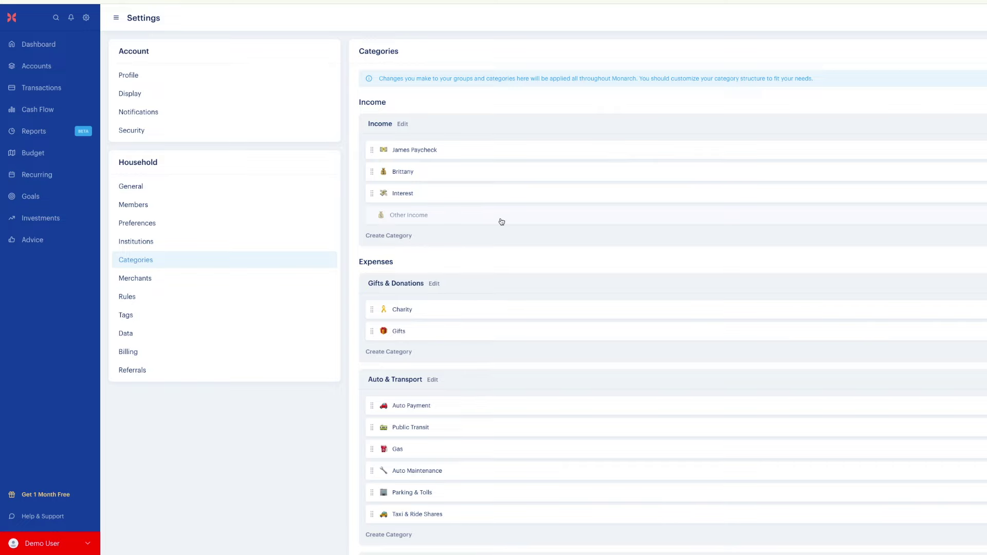
Step: Reorder the expense groups by moving Gifts & Donations below Auto & Transport and Housing to the top of Expenses
scroll(501, 222, "down", 2)
scroll(501, 222, "down", 2)
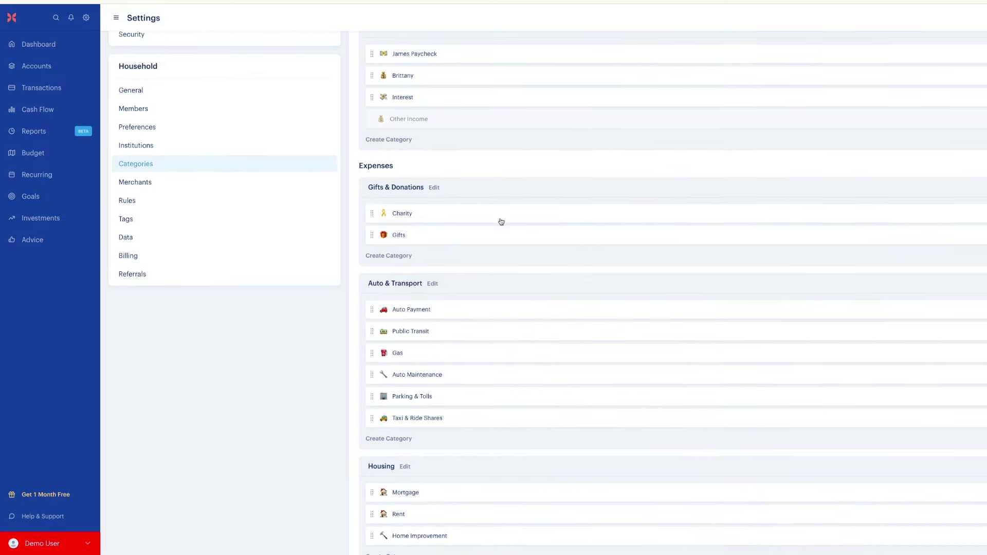
scroll(501, 222, "up", 2)
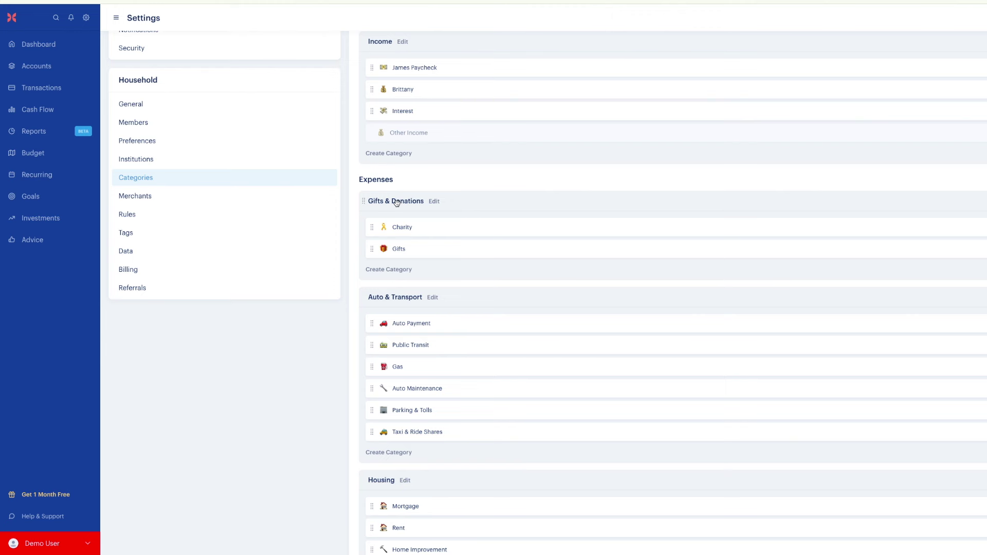
left_click_drag(365, 204, 372, 333)
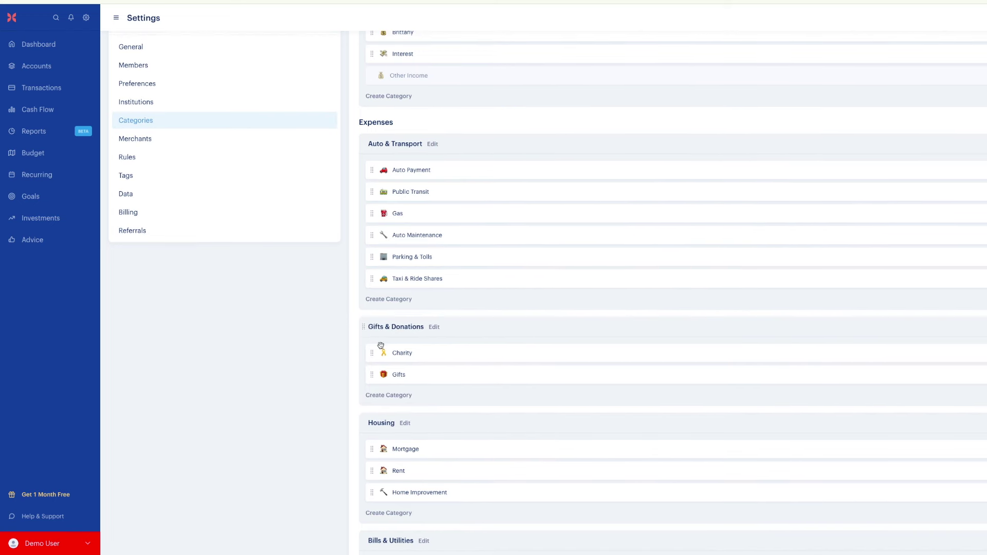
scroll(393, 379, "up", 1)
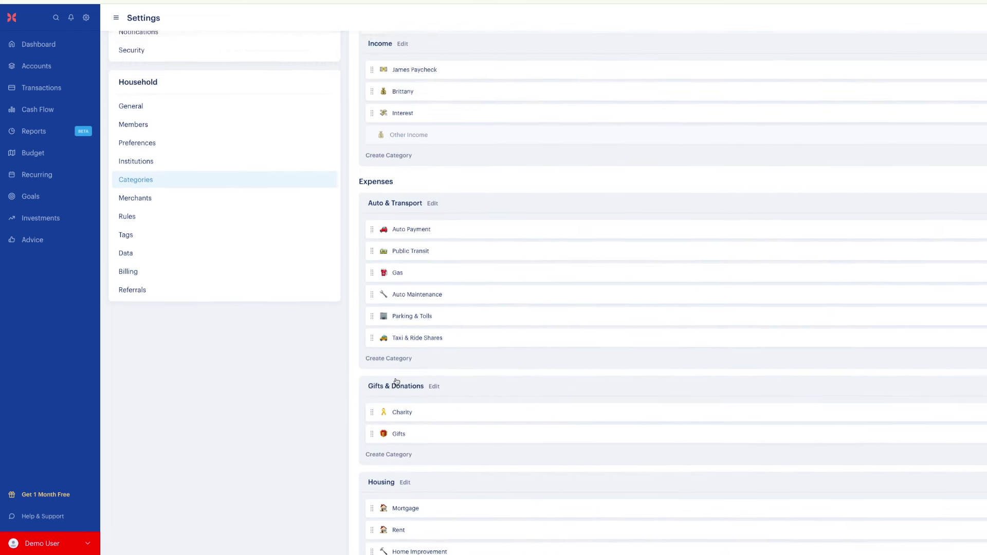
scroll(397, 406, "down", 1)
left_click_drag(375, 447, 371, 164)
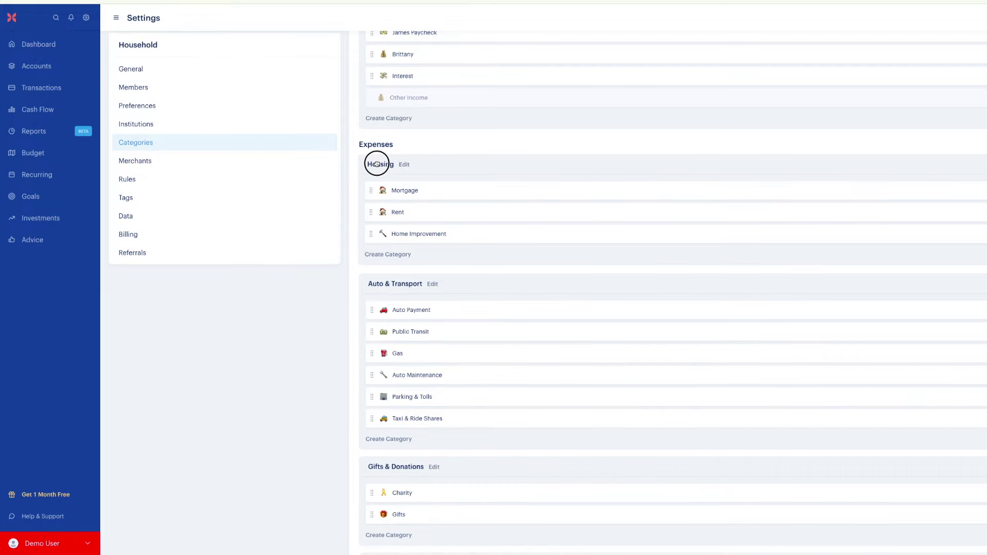
Step: Rename the Housing expense group to Fixed Bills, keep its budget set by category, and save it
left_click(403, 165)
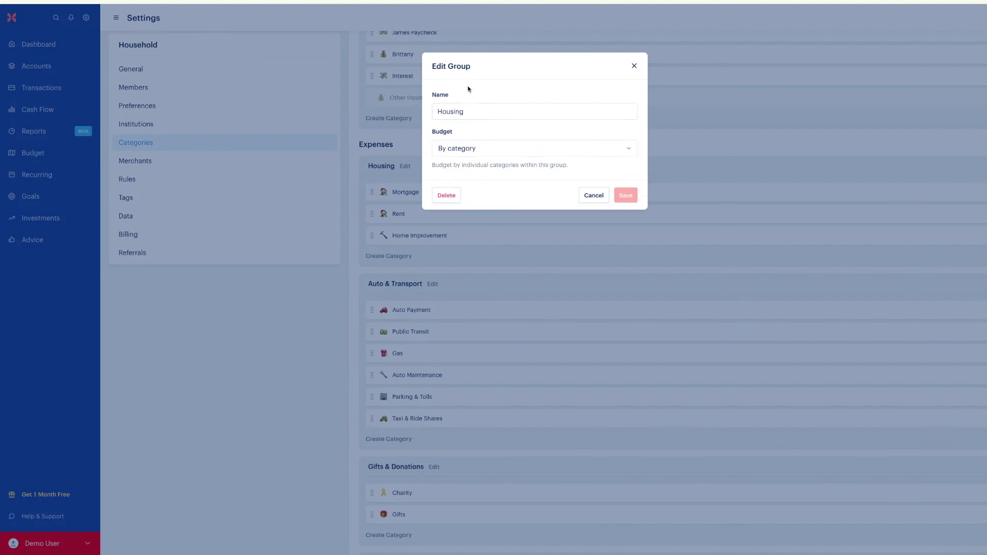
double_click(461, 111)
type("Fixed Bills")
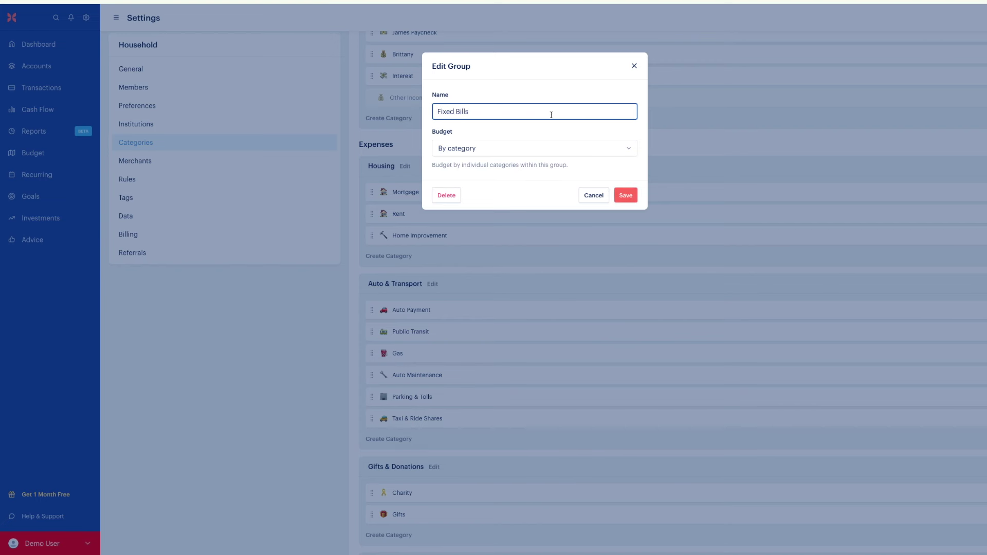
left_click(629, 149)
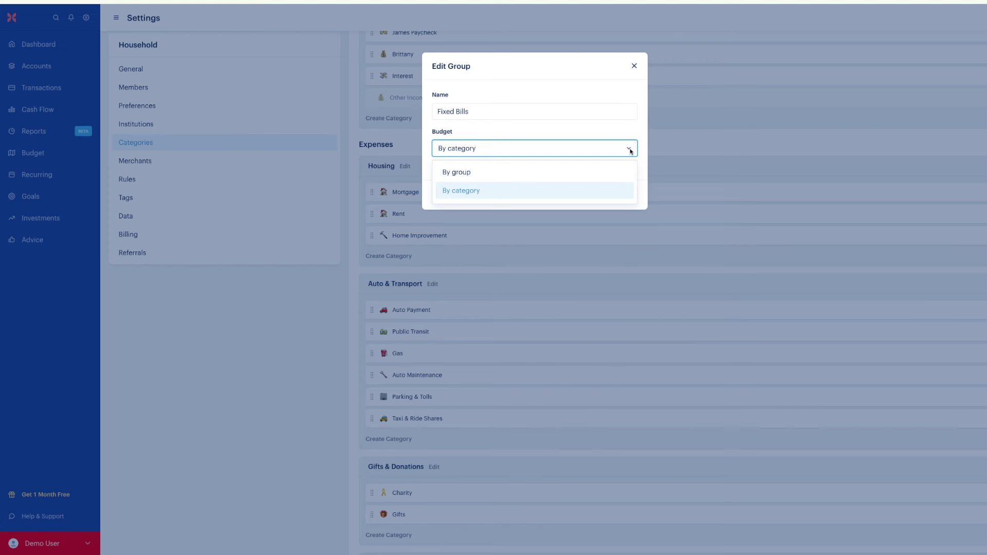
left_click(514, 191)
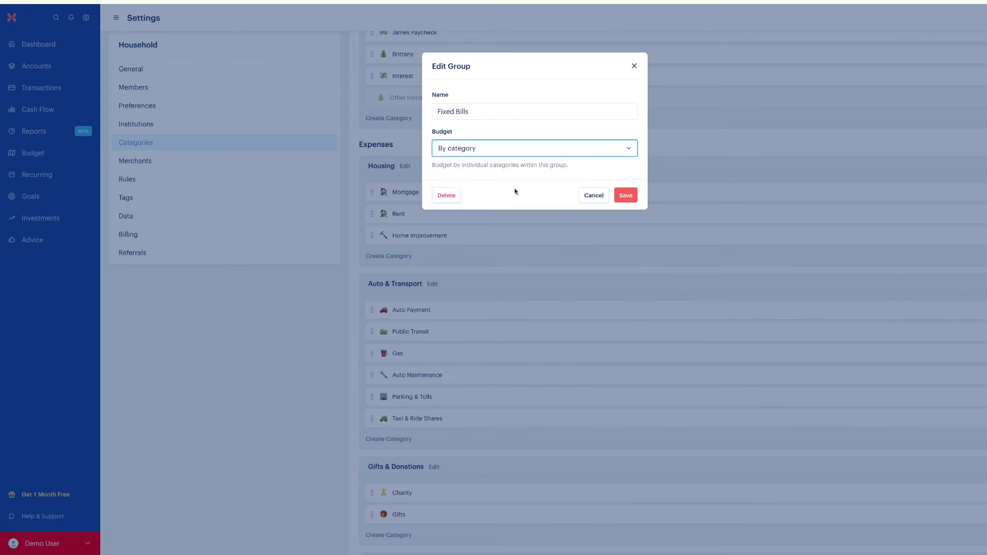
left_click(631, 197)
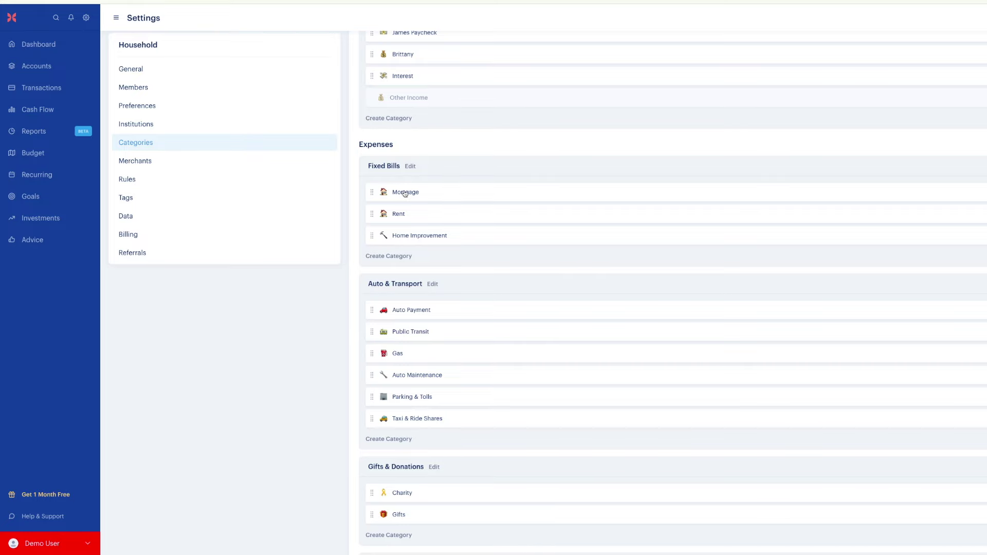
Step: Deactivate the Rent category in the Fixed Bills group
left_click(406, 193)
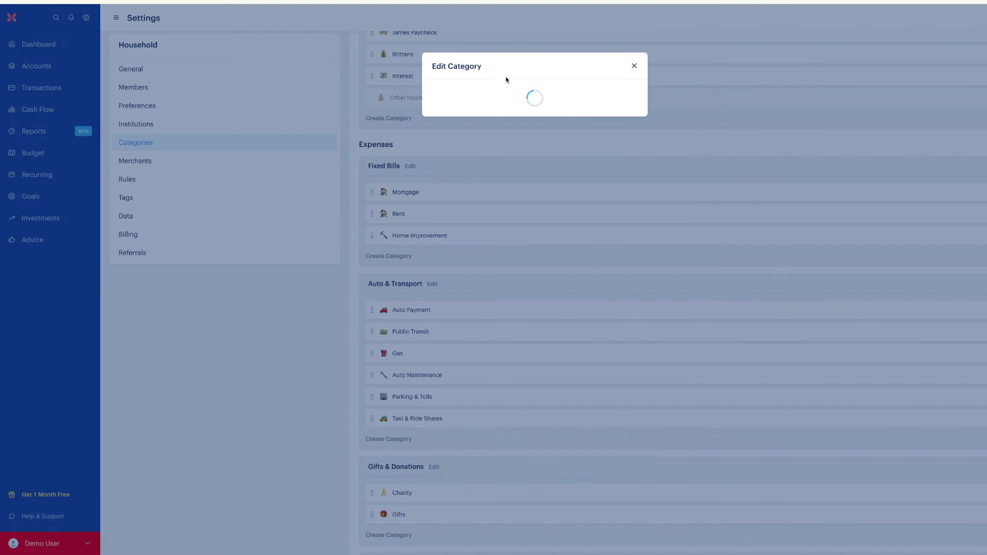
left_click(635, 65)
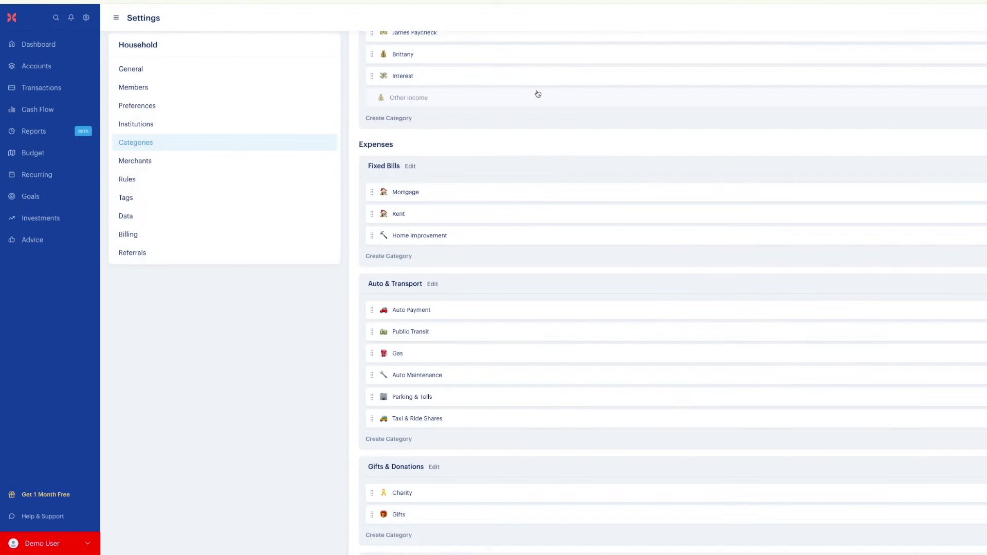
left_click(394, 215)
left_click(456, 309)
left_click(602, 146)
Step: Move the Home Improvement category from Fixed Bills to the end of the Food & Dining group
scroll(431, 215, "down", 2)
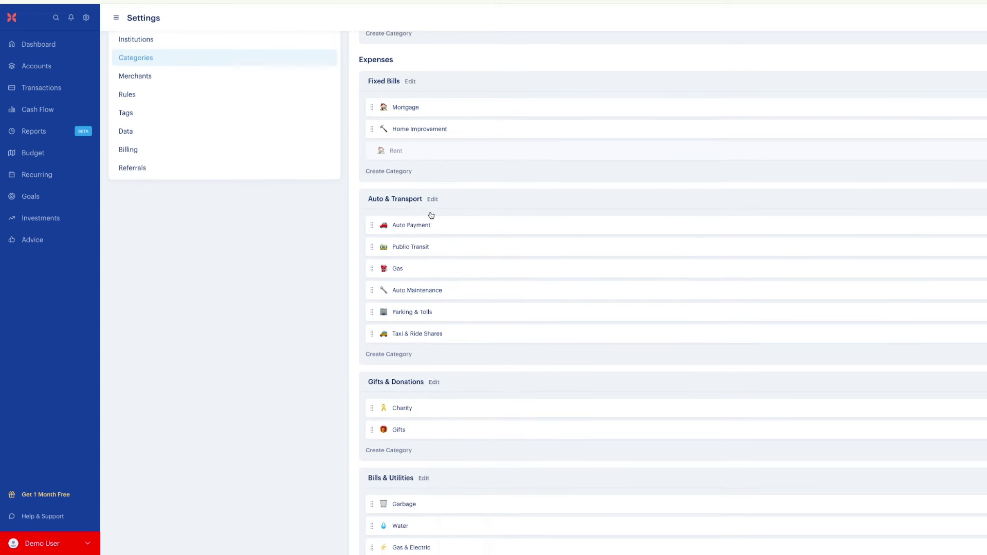
left_click(382, 124)
left_click_drag(382, 124, 401, 404)
Step: Move the Auto Payment and Gas categories from Auto & Transport into Fixed Bills, below Mortgage
scroll(463, 253, "up", 10)
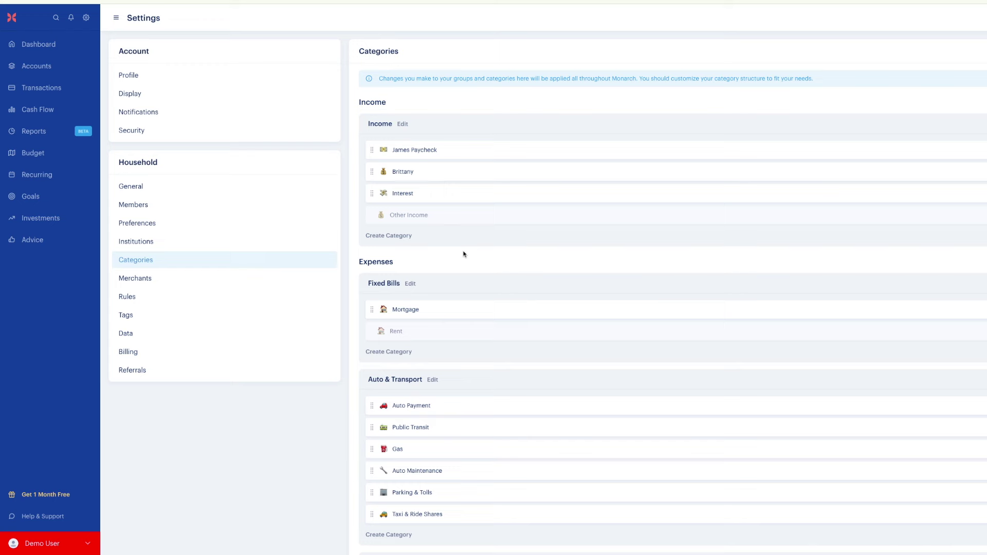
scroll(440, 332, "down", 1)
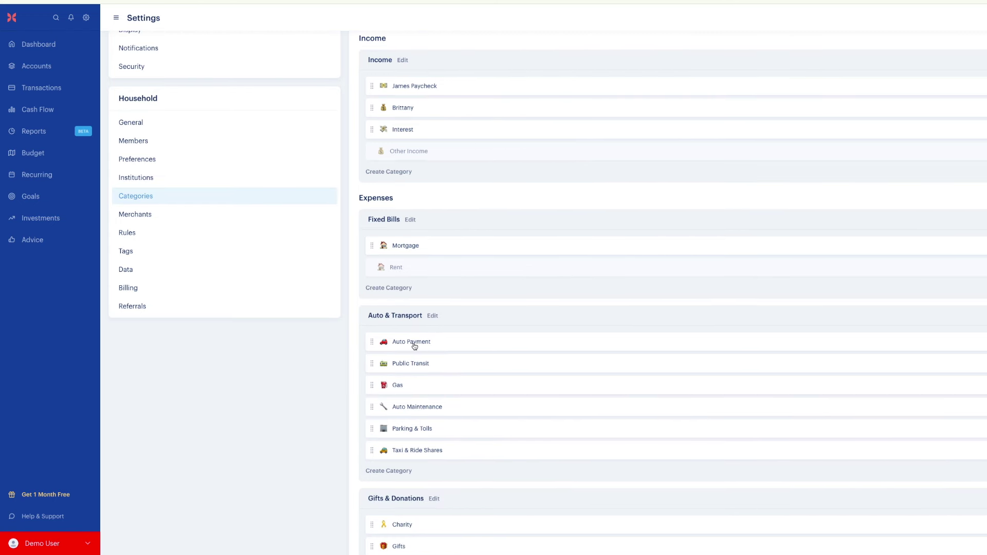
left_click_drag(404, 346, 409, 267)
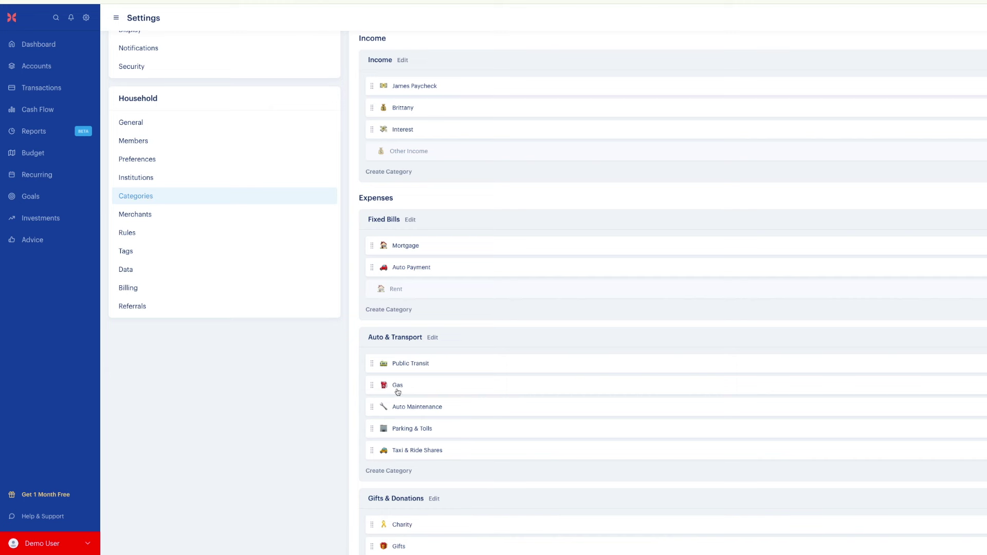
left_click_drag(381, 385, 380, 286)
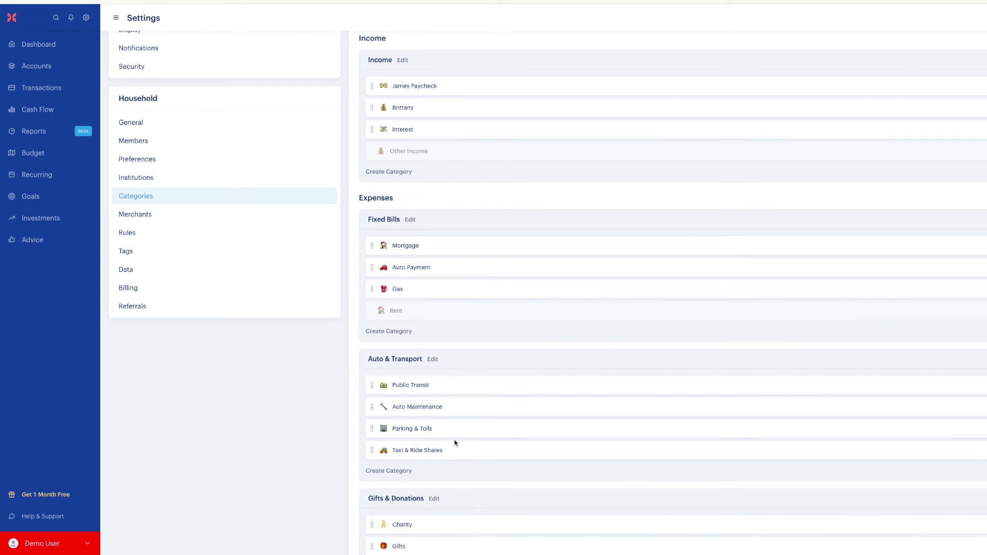
Step: Move the Garbage category from Bills & Utilities into Fixed Bills below Gas, and rename it City Bill
scroll(455, 443, "down", 1)
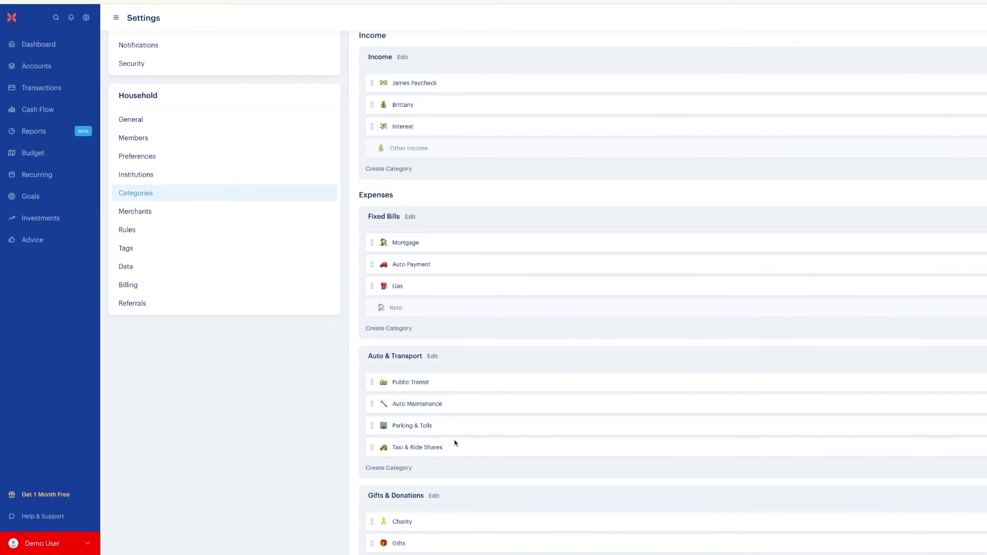
scroll(455, 442, "down", 2)
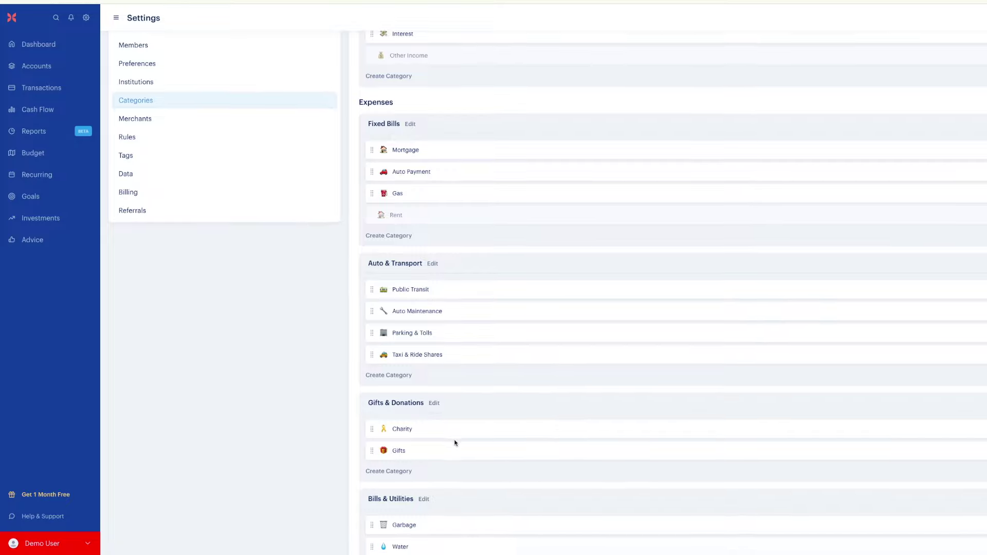
scroll(455, 442, "down", 1)
left_click_drag(401, 468, 399, 162)
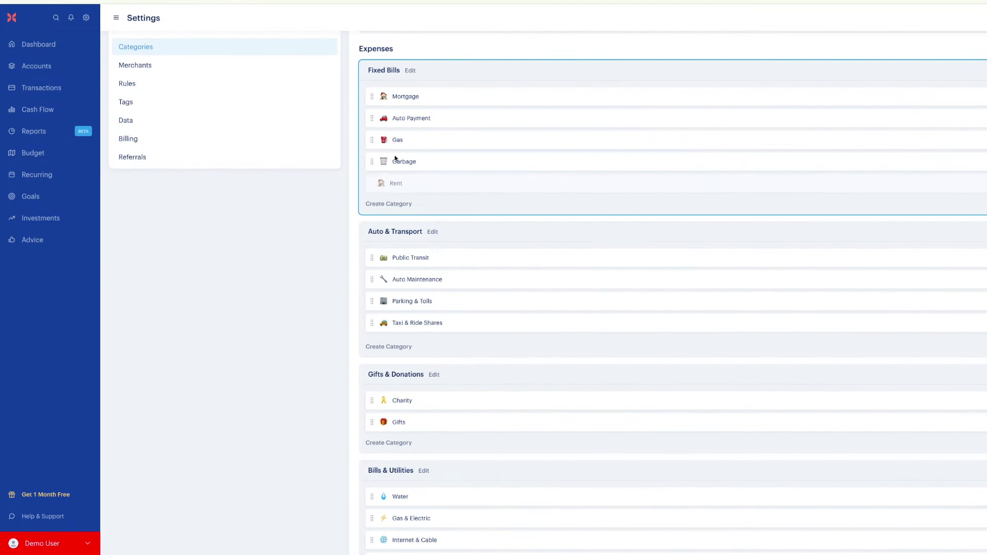
left_click(399, 163)
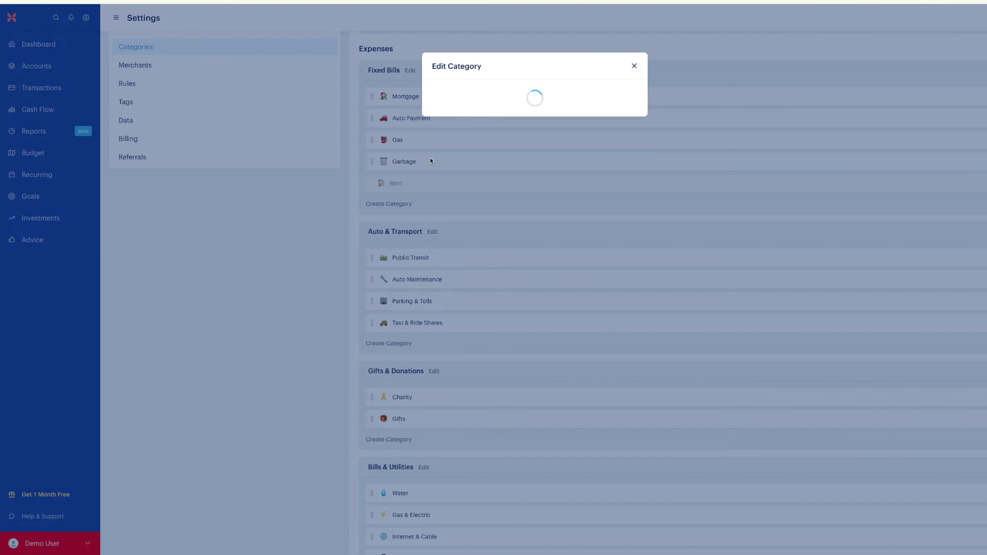
double_click(480, 112)
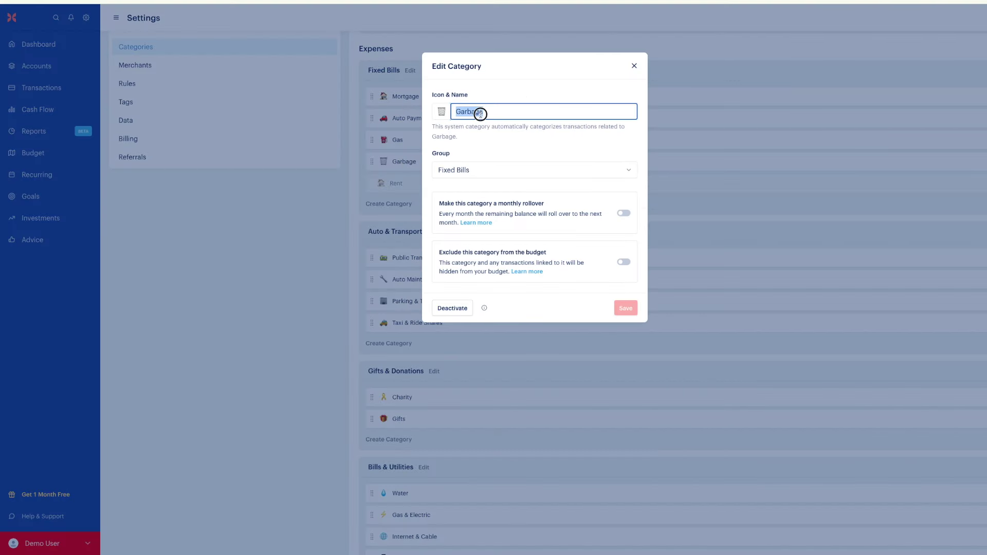
type("City Bill")
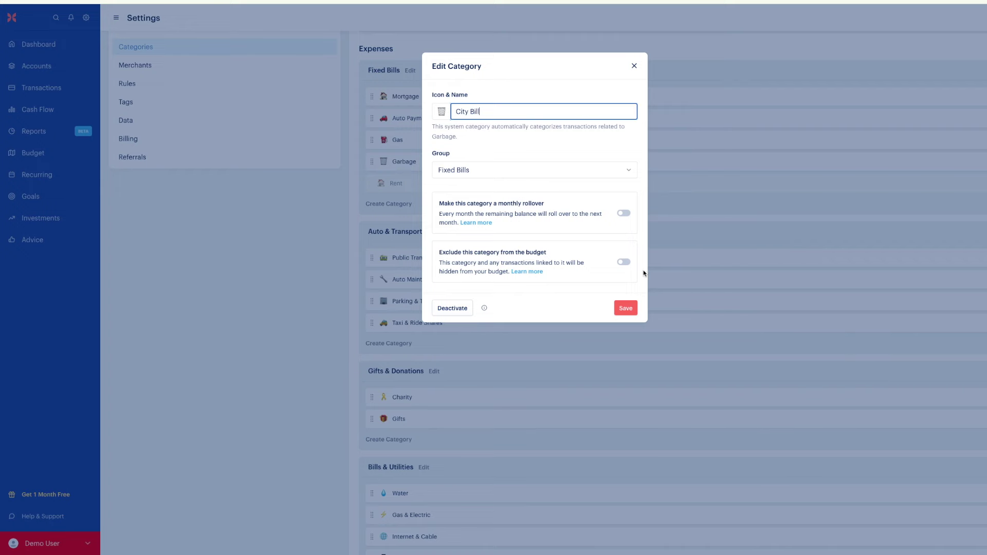
left_click(626, 308)
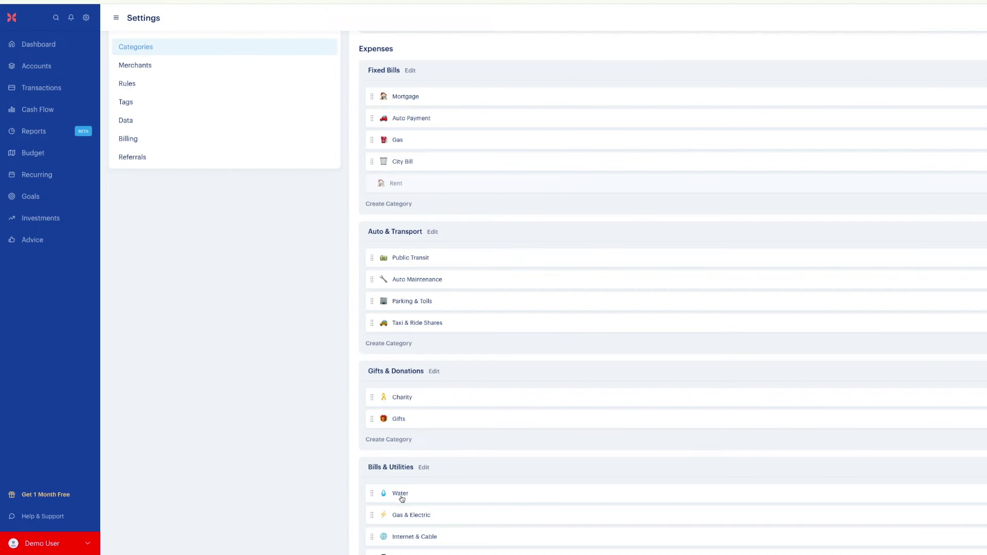
Step: Deactivate the Water category in Bills & Utilities
left_click(402, 496)
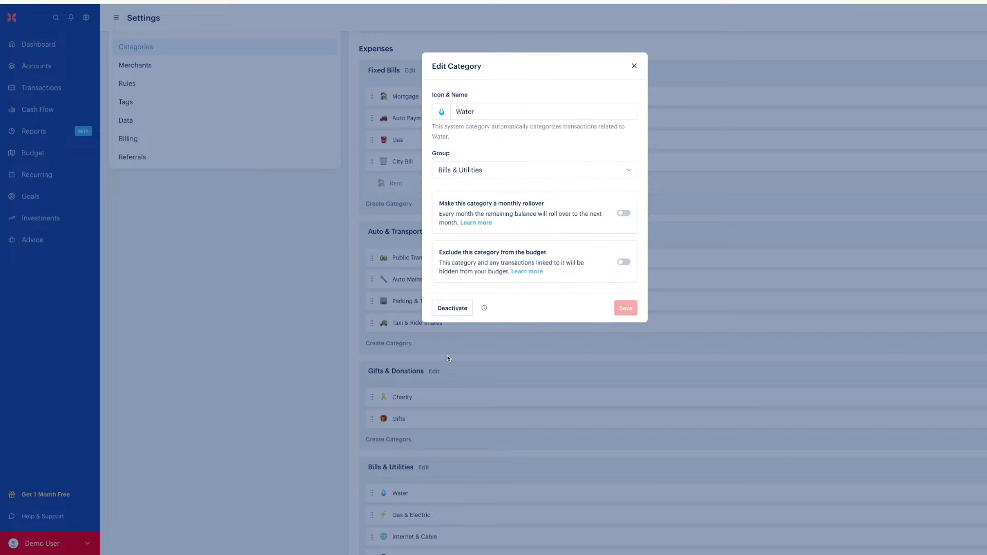
left_click(449, 309)
left_click(615, 151)
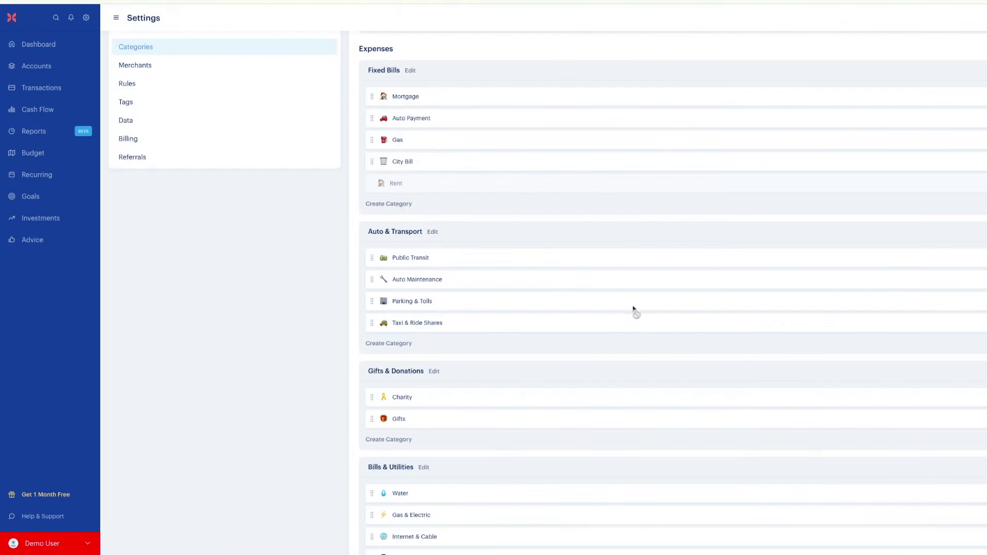
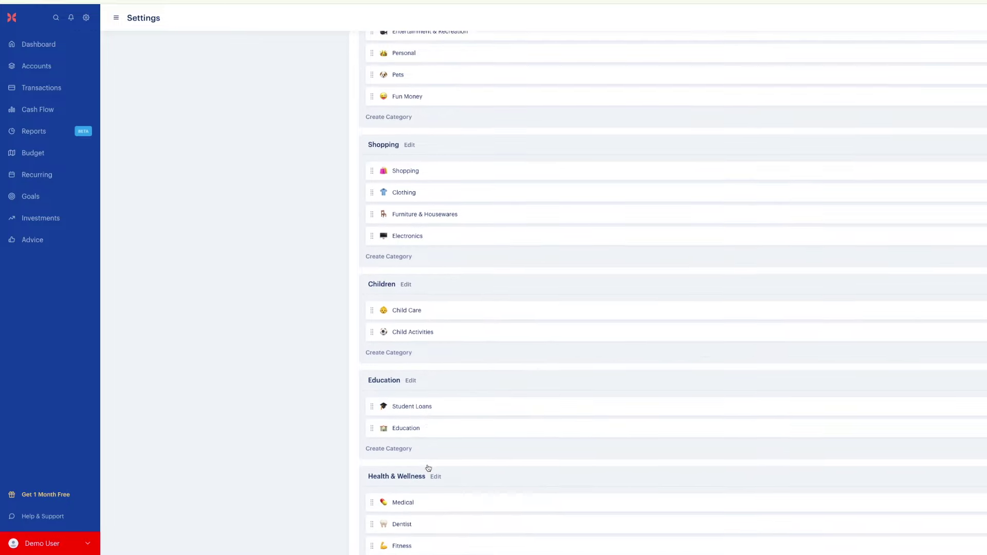
Step: Move Student Loans from Education into Auto & Transport, and create a Natural Gas category there with a fire icon
left_click_drag(412, 368, 411, 150)
left_click(395, 171)
left_click(470, 111)
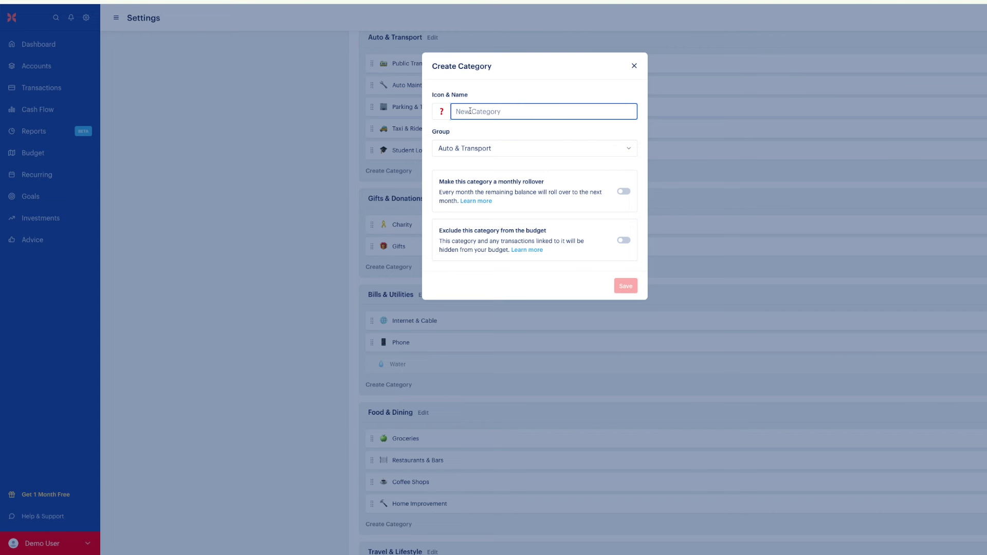
type("Natural Gas")
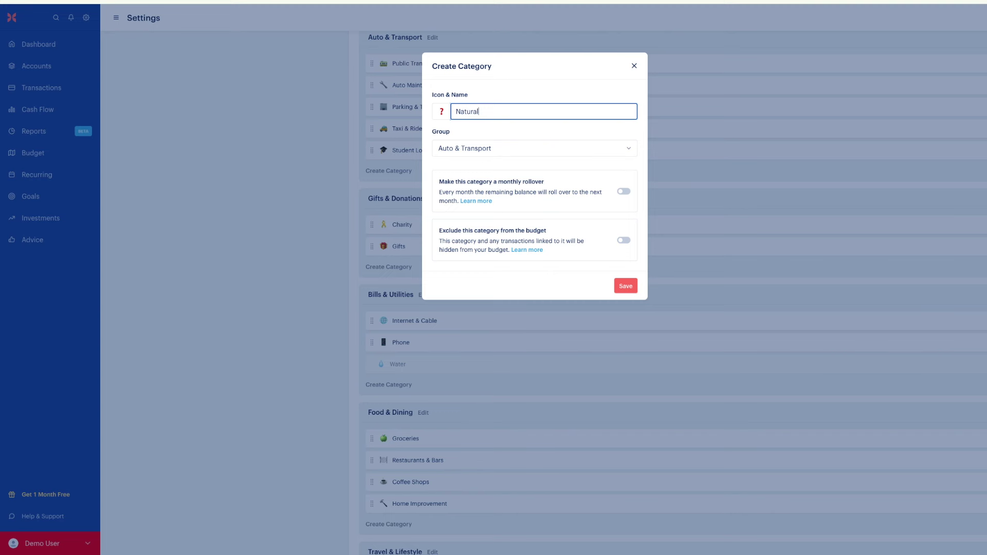
left_click(441, 112)
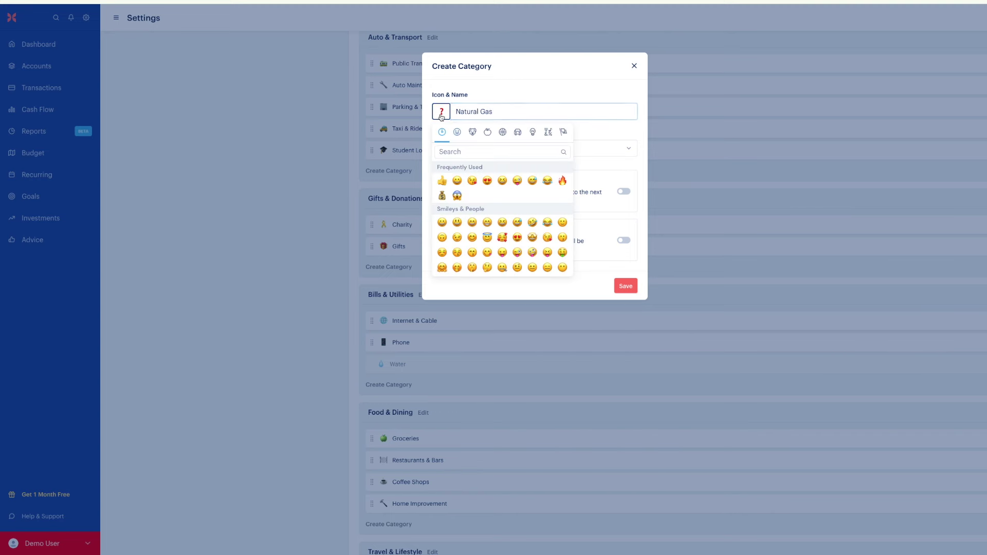
type("gas")
double_click(452, 153)
type("fire")
left_click(441, 181)
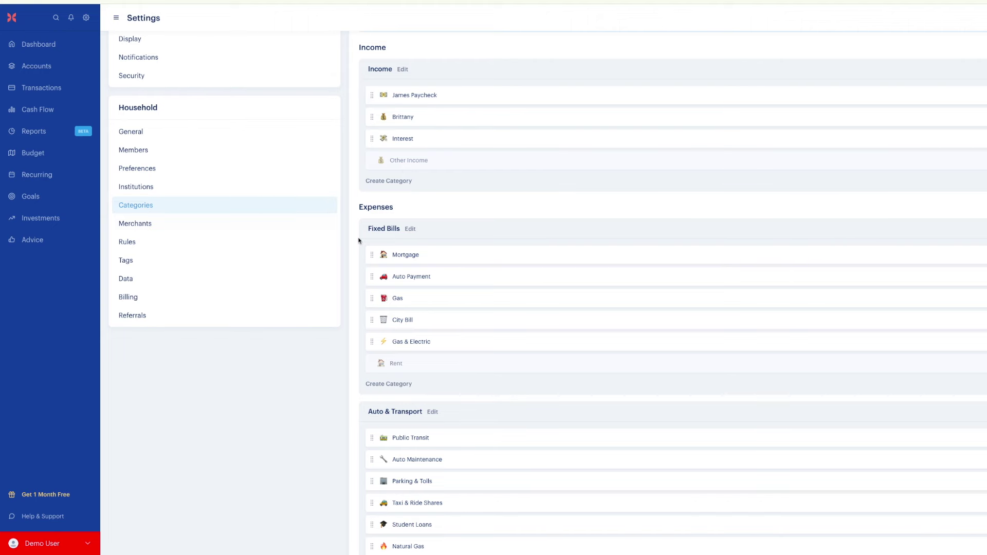
Step: Deactivate the Public Transit category in Auto & Transport
scroll(386, 278, "down", 3)
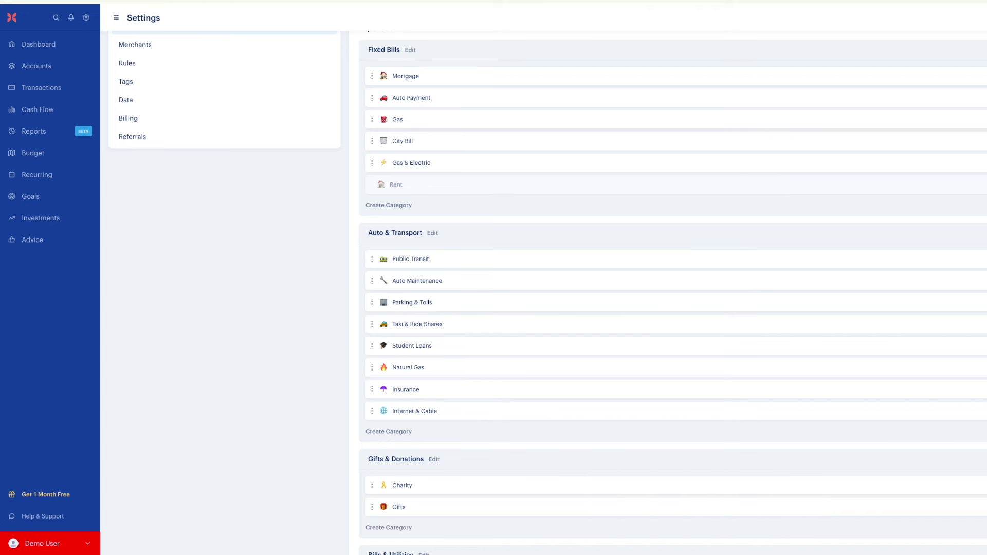
left_click(405, 261)
left_click(451, 311)
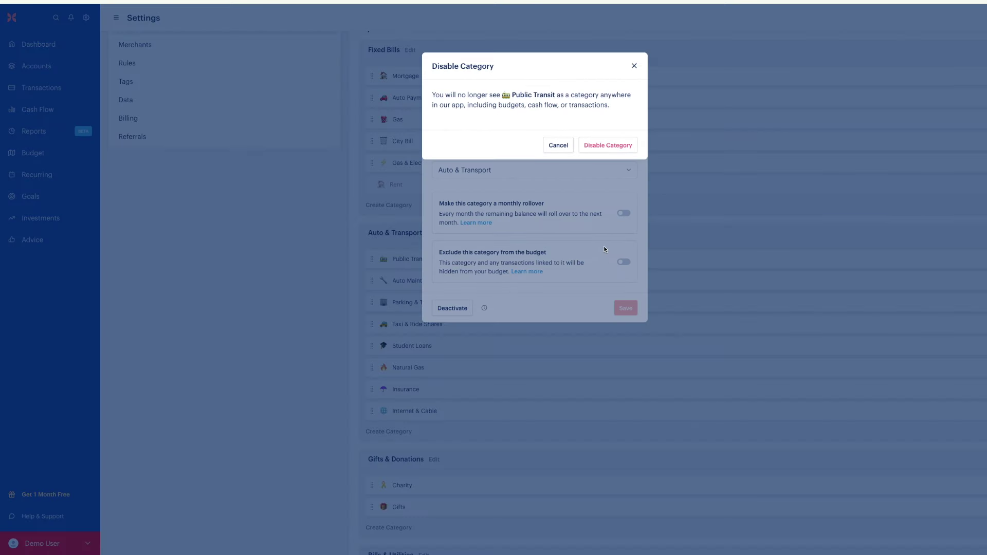
left_click(600, 148)
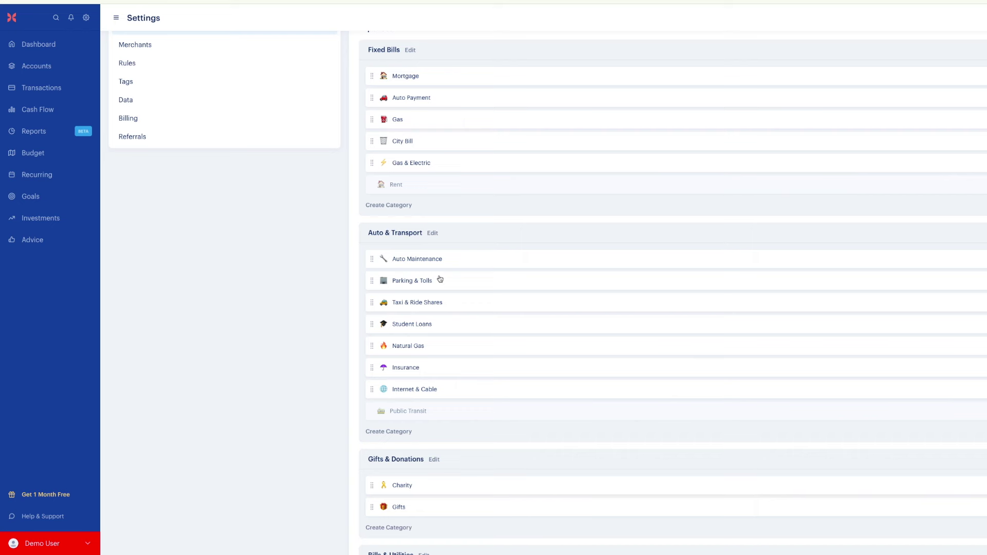
Step: Move the Auto Maintenance category out of Auto & Transport into a group further down the expense list
scroll(440, 279, "down", 3)
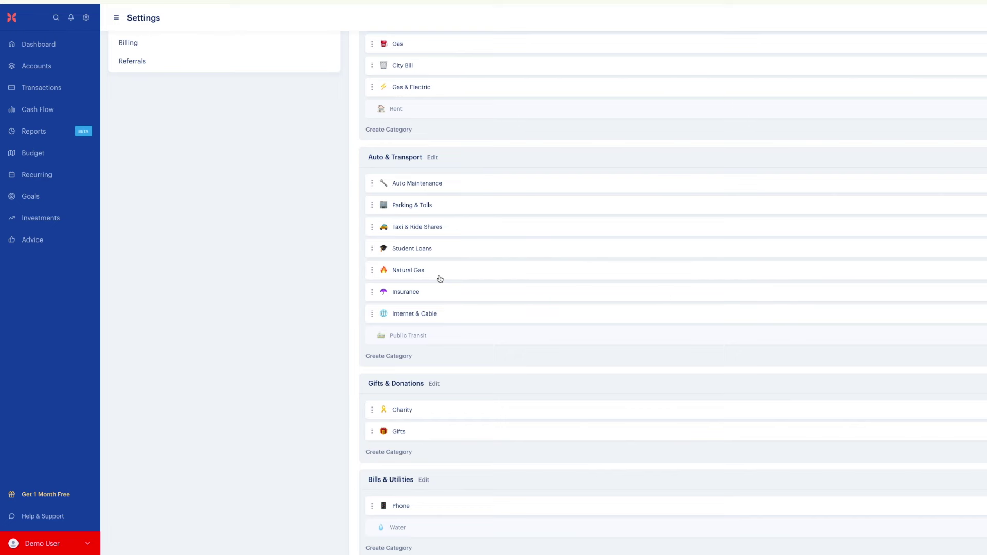
left_click_drag(416, 184, 425, 412)
scroll(425, 316, "up", 15)
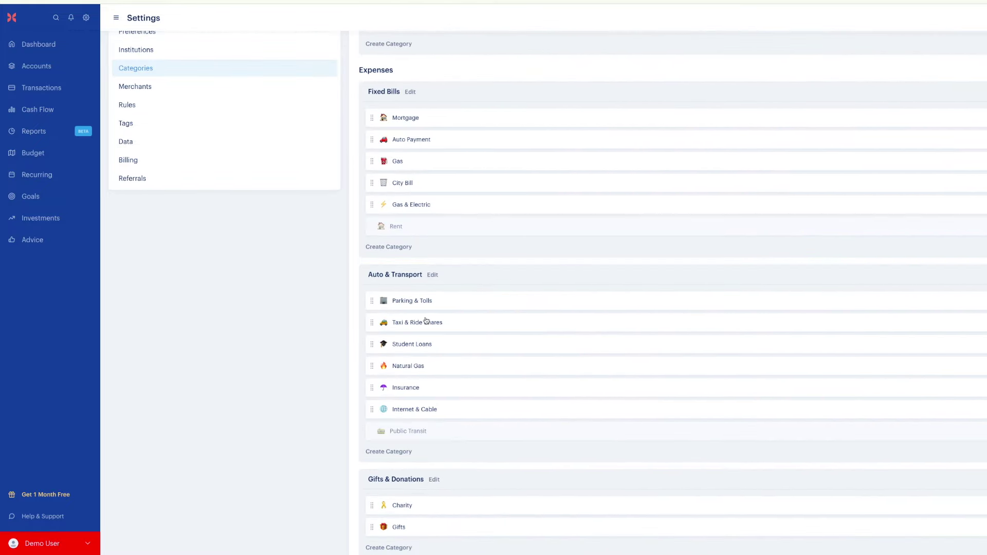
Step: Start deactivating the Taxi & Ride Shares category and open the transactions linked to it
left_click(415, 324)
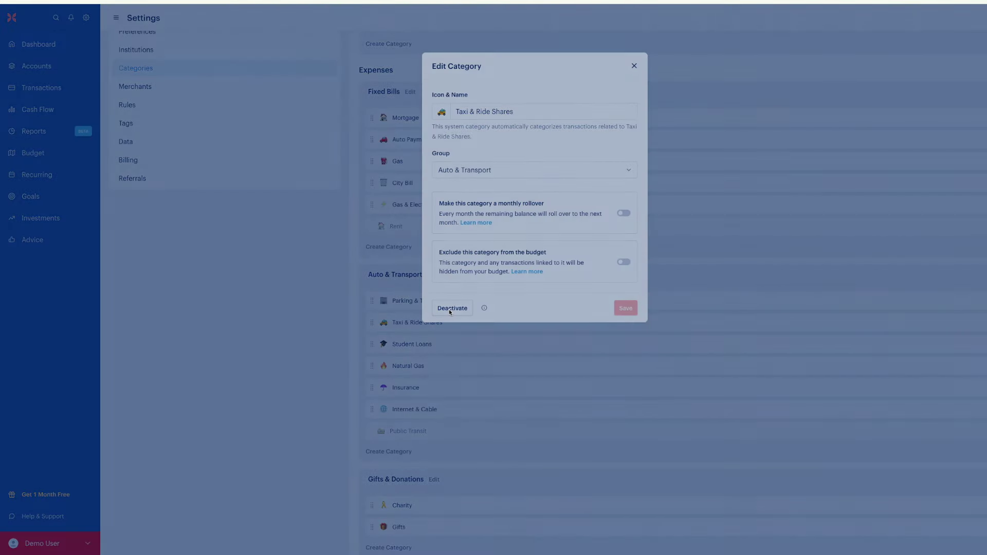
left_click(451, 310)
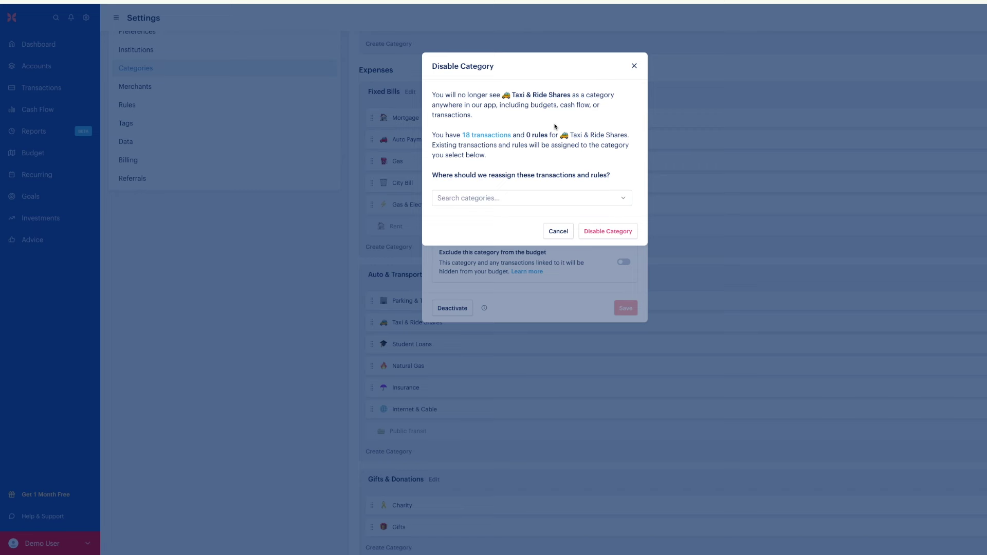
left_click(483, 136)
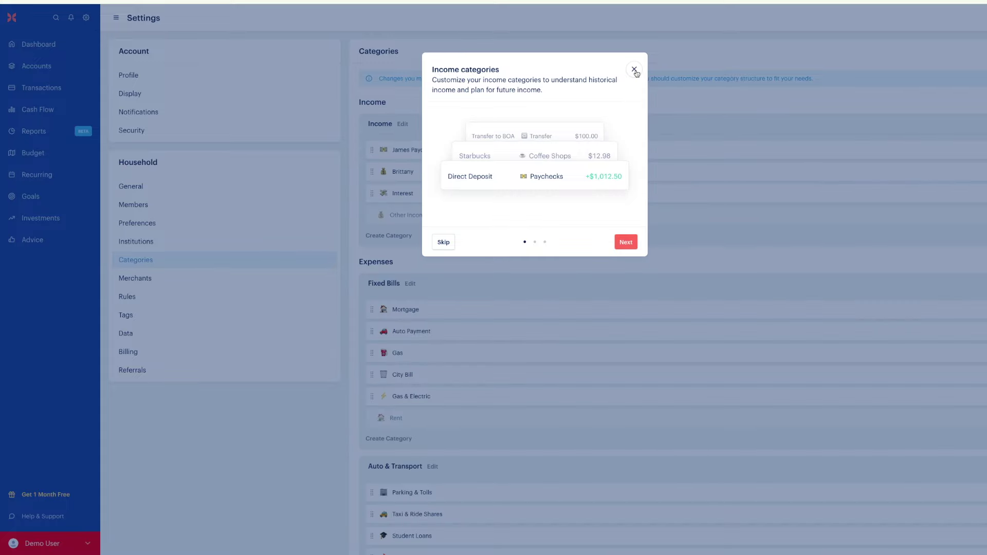
Step: Dismiss the Income categories introduction and return to the Auto & Transport expense group
left_click(635, 72)
scroll(480, 344, "down", 1)
scroll(479, 344, "down", 5)
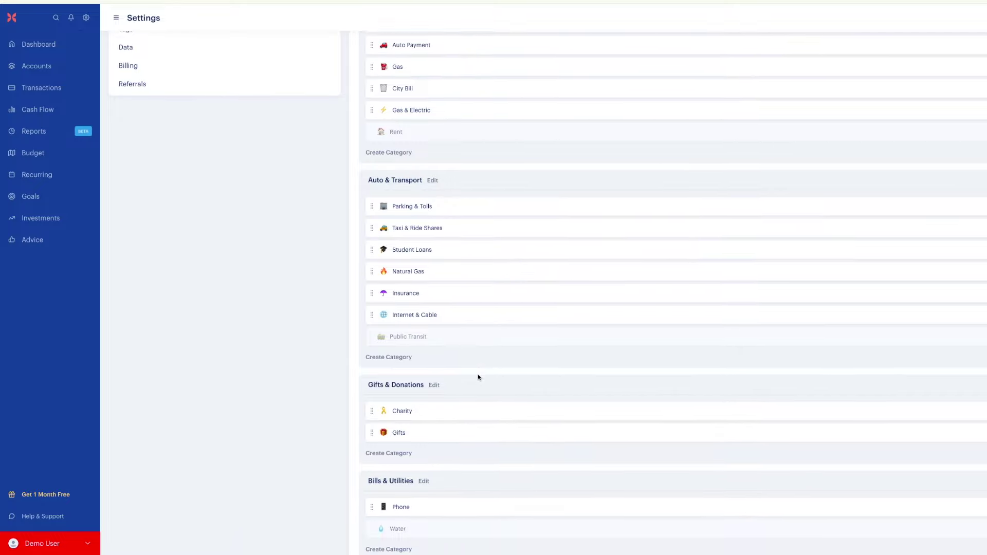
Step: Deactivate the Taxi & Ride Shares category in Auto & Transport, reassigning its transactions to Travel & Vacation
left_click(424, 223)
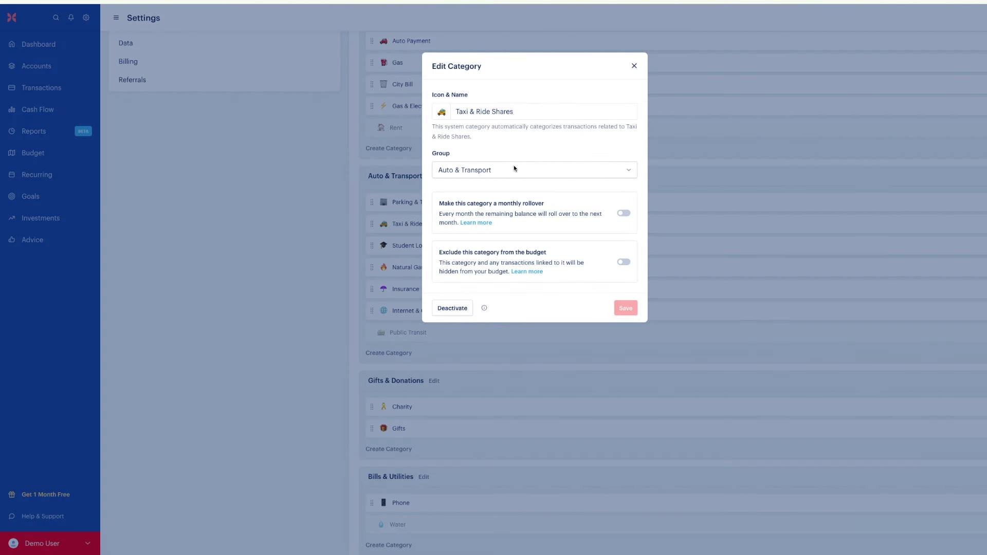
left_click(455, 310)
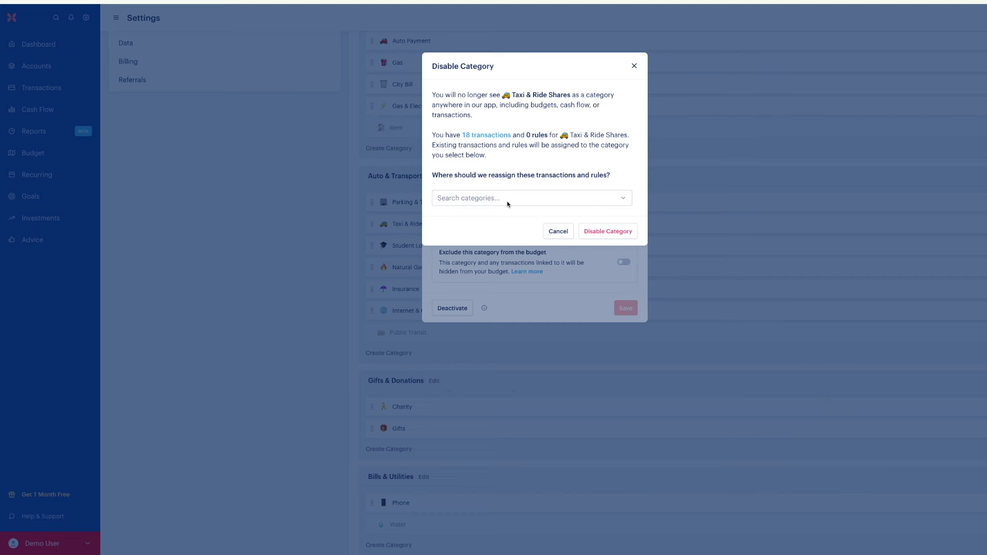
left_click(507, 202)
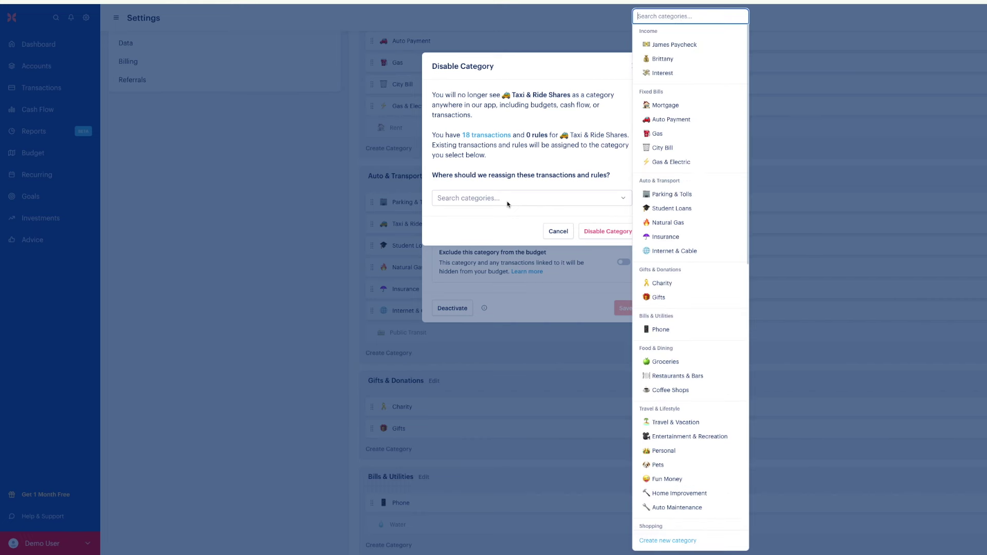
scroll(676, 371, "down", 2)
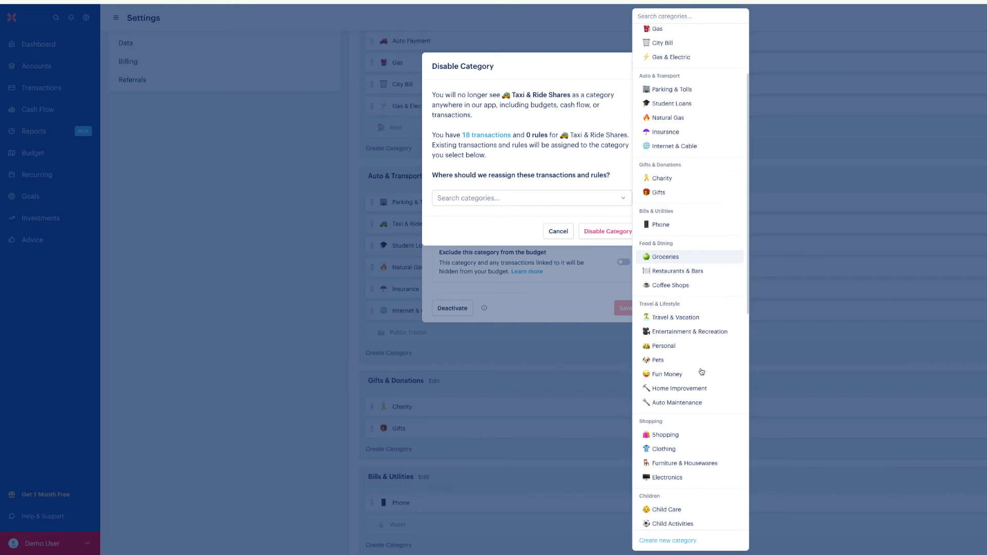
left_click(682, 319)
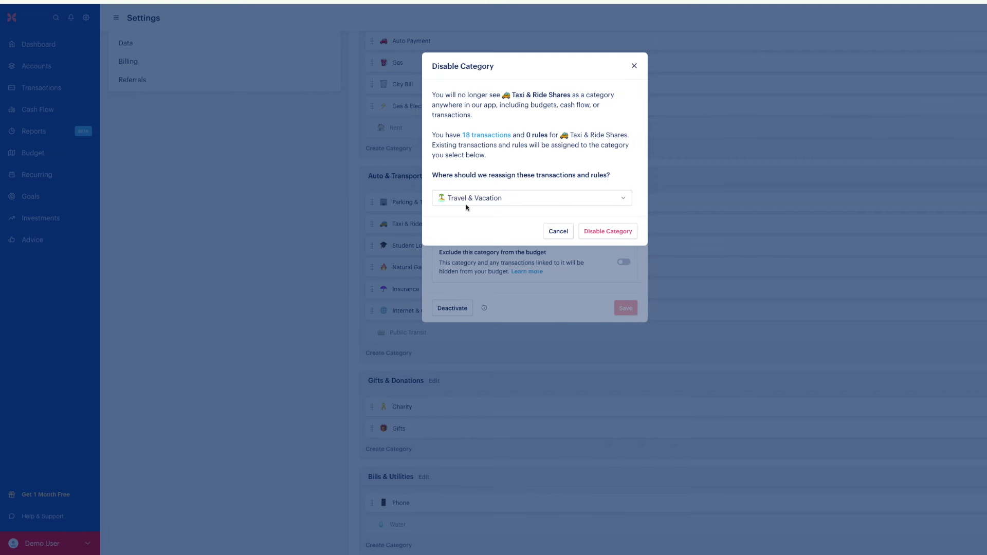
left_click(610, 232)
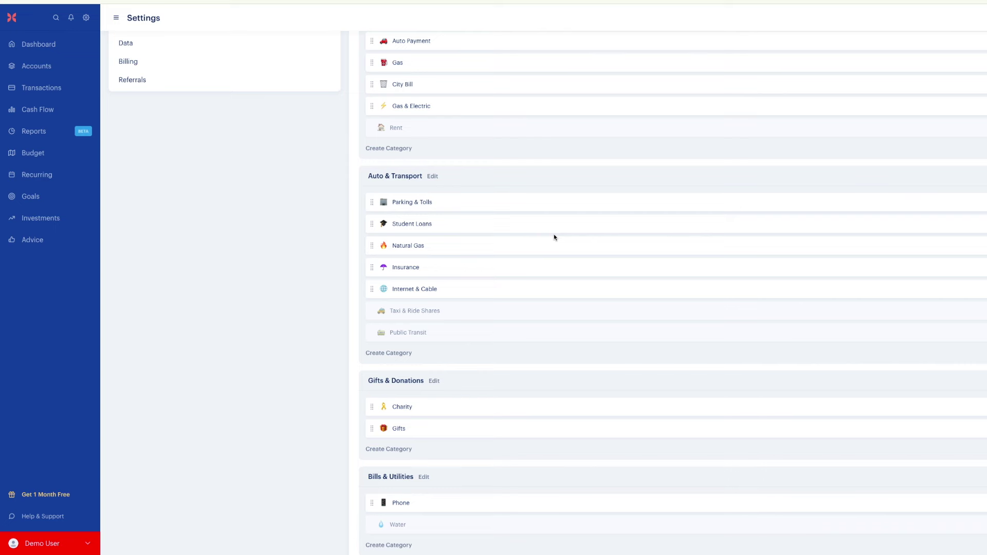
Step: Move the Charity category from Gifts & Donations into the Fixed Bills group
scroll(554, 237, "down", 2)
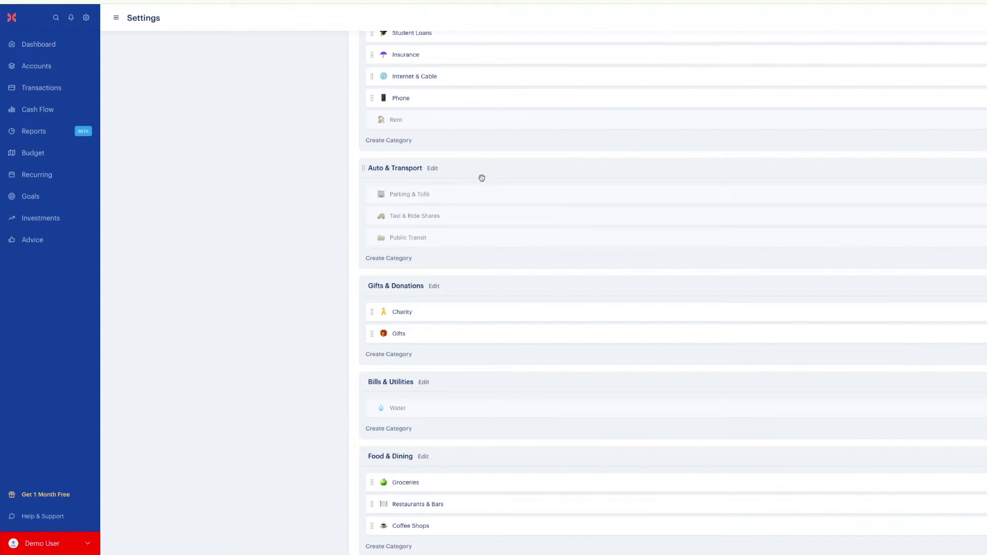
scroll(426, 376, "down", 2)
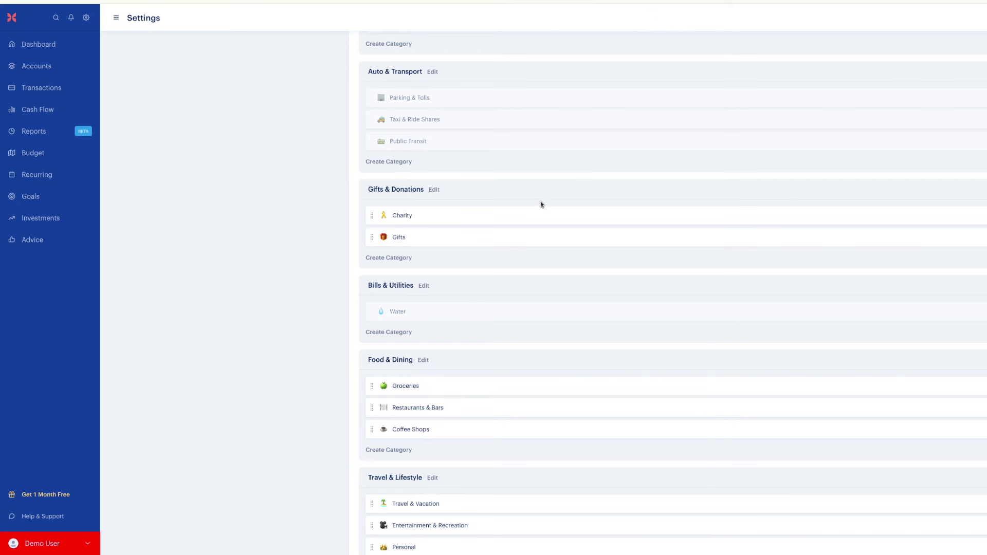
scroll(540, 205, "up", 1)
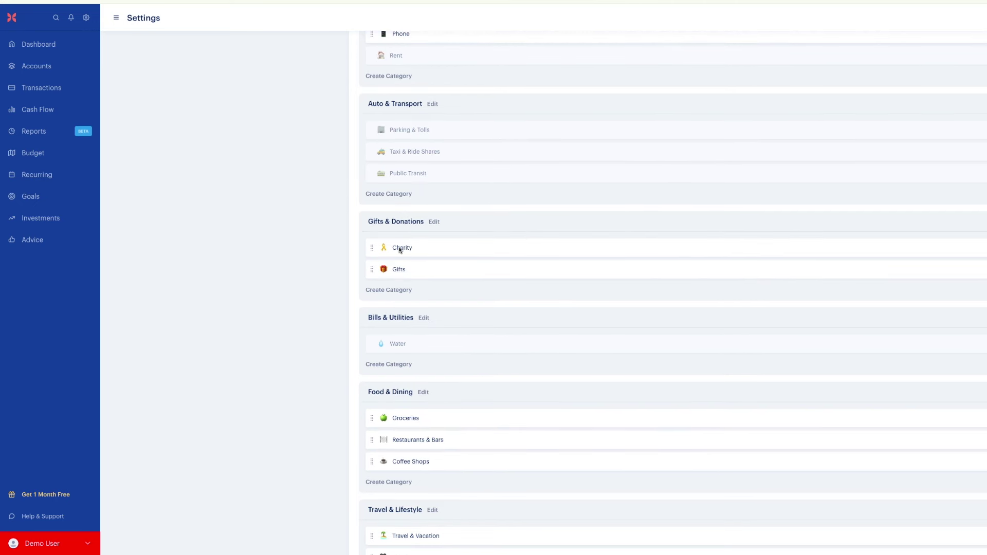
left_click_drag(402, 250, 406, 178)
left_click_drag(406, 178, 405, 179)
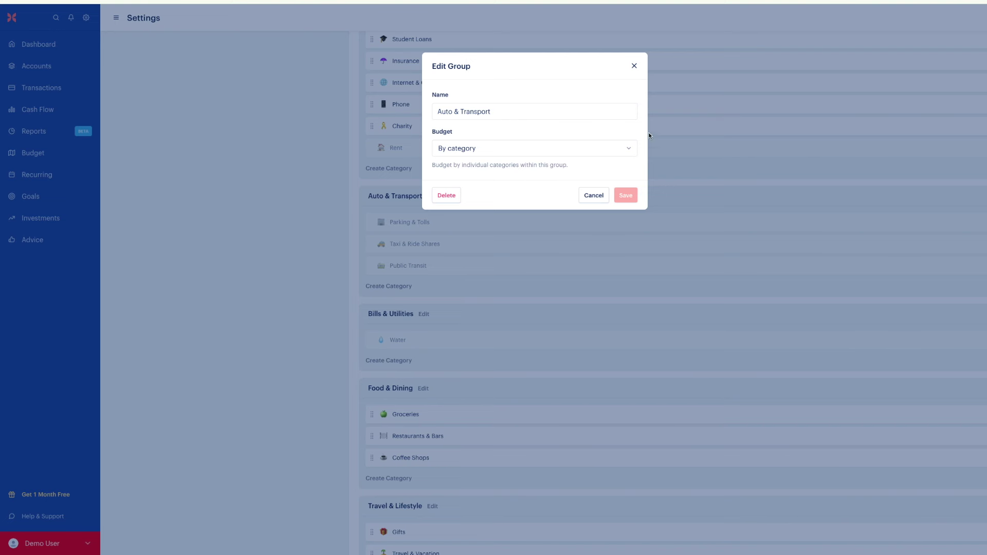
left_click(634, 66)
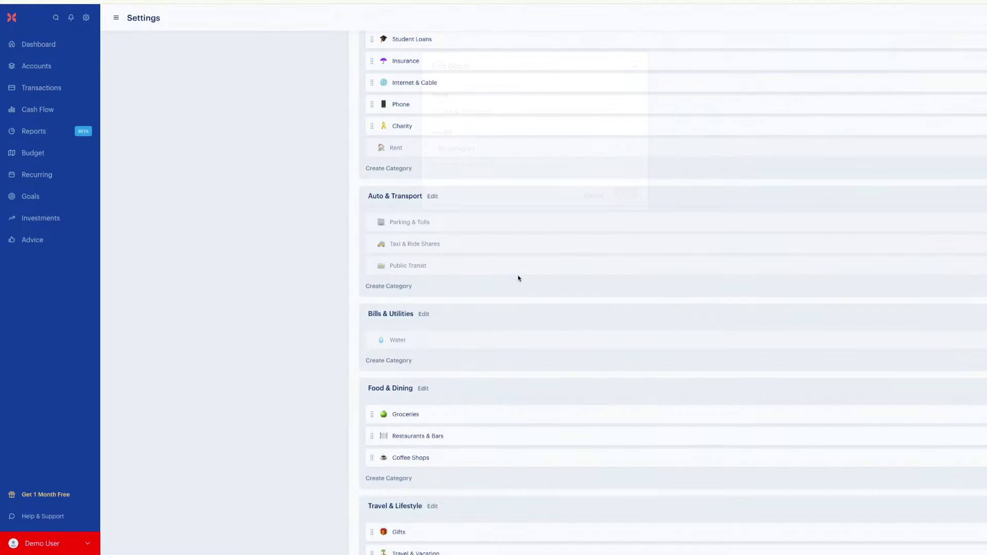
Step: Delete the Bills & Utilities group, moving its Water category to Other, and delete the Auto & Transport group
left_click(425, 316)
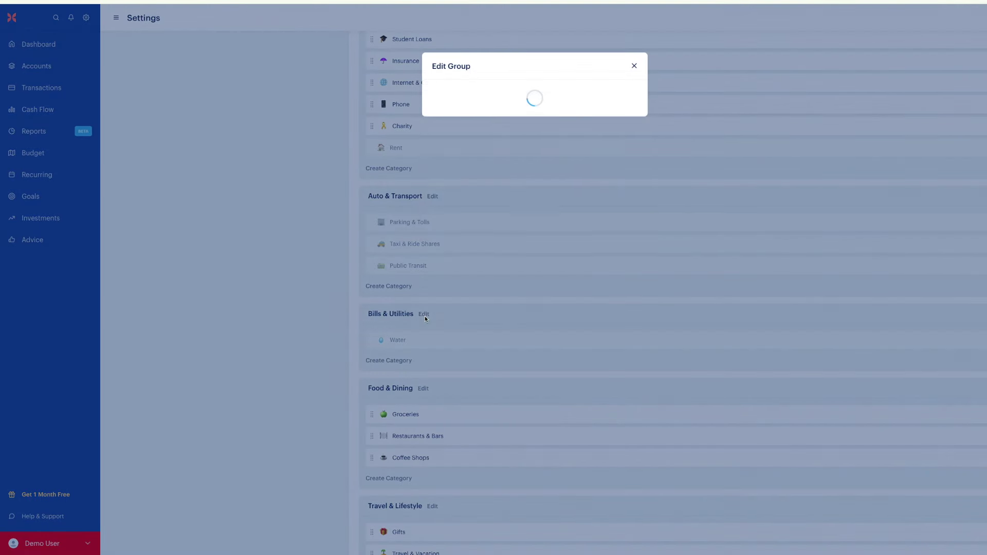
left_click(452, 196)
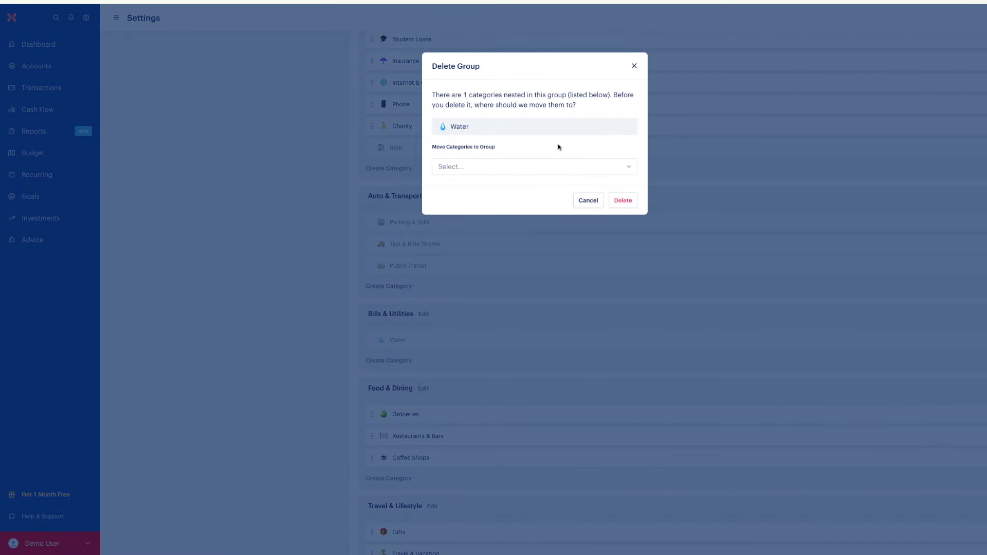
left_click(576, 166)
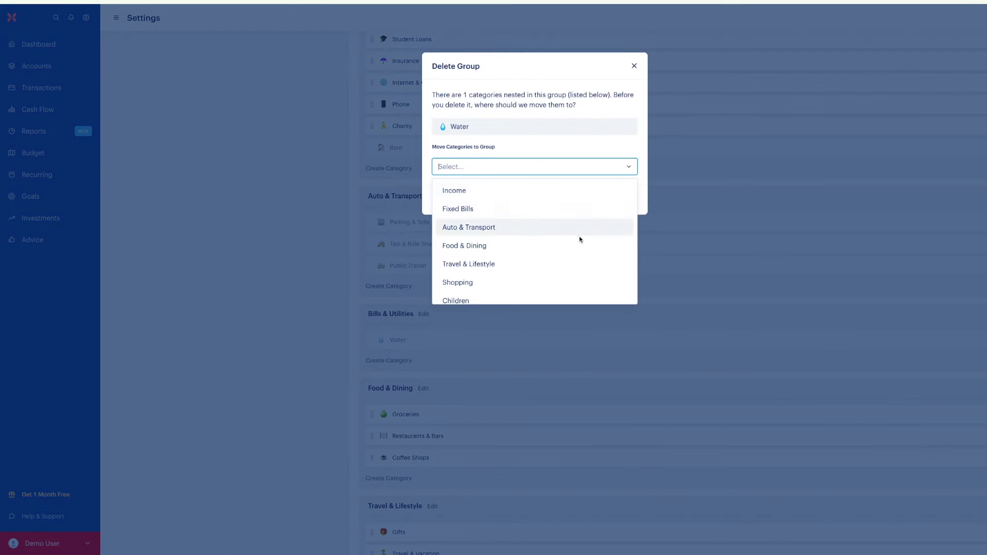
scroll(580, 237, "down", 3)
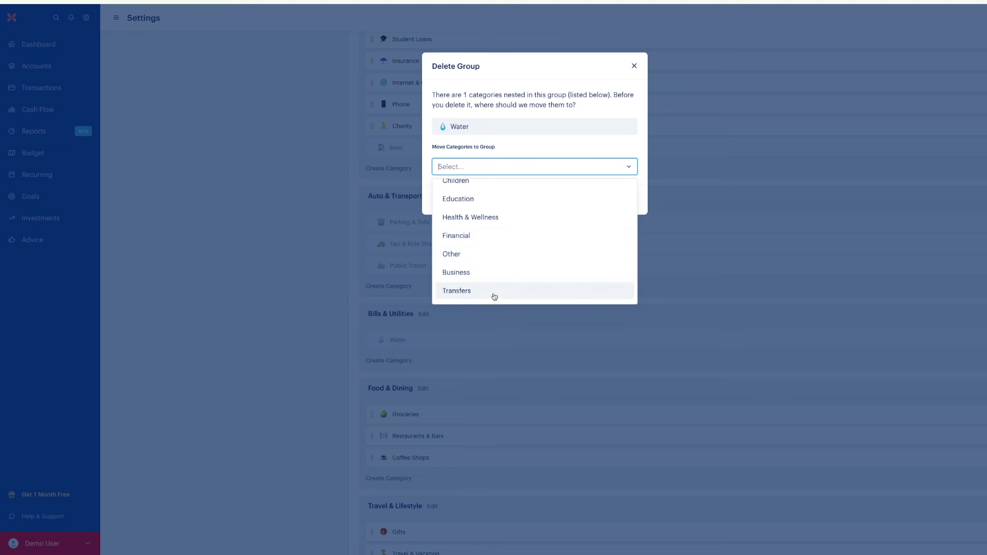
left_click(474, 254)
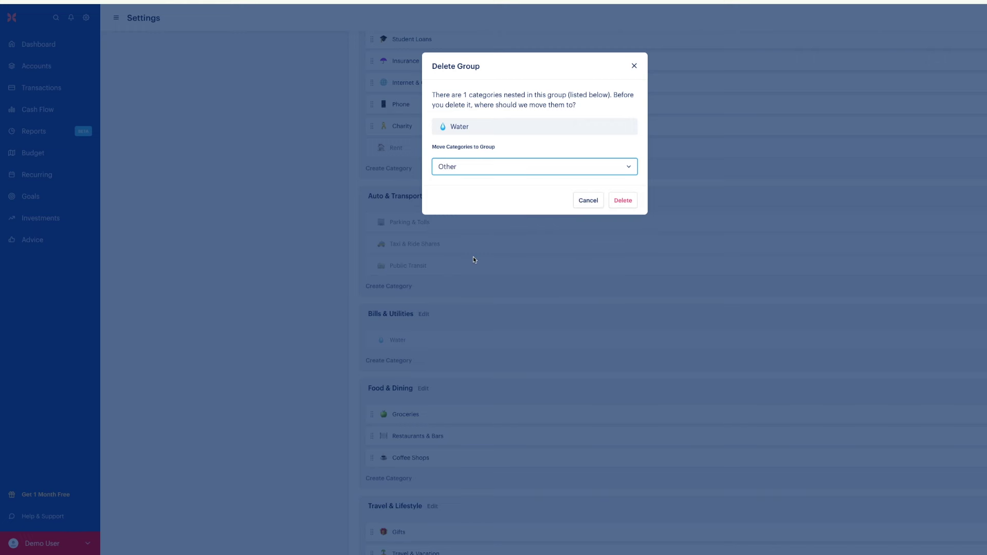
left_click(633, 202)
left_click(632, 201)
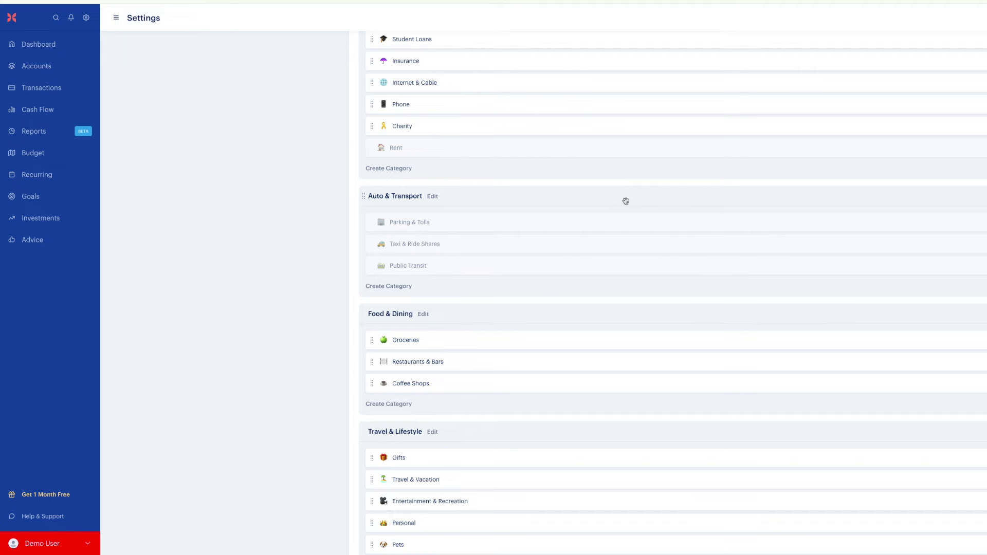
left_click(433, 197)
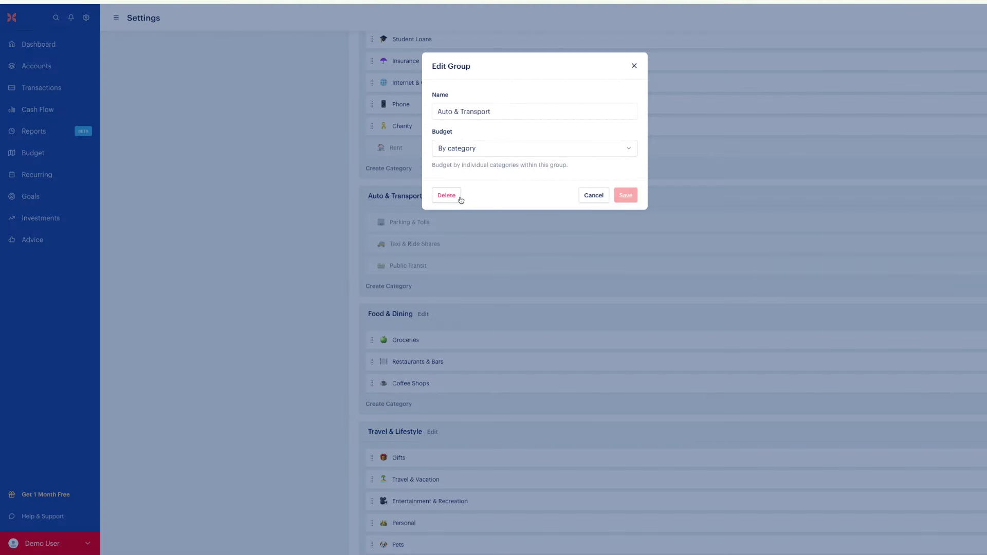
left_click(460, 198)
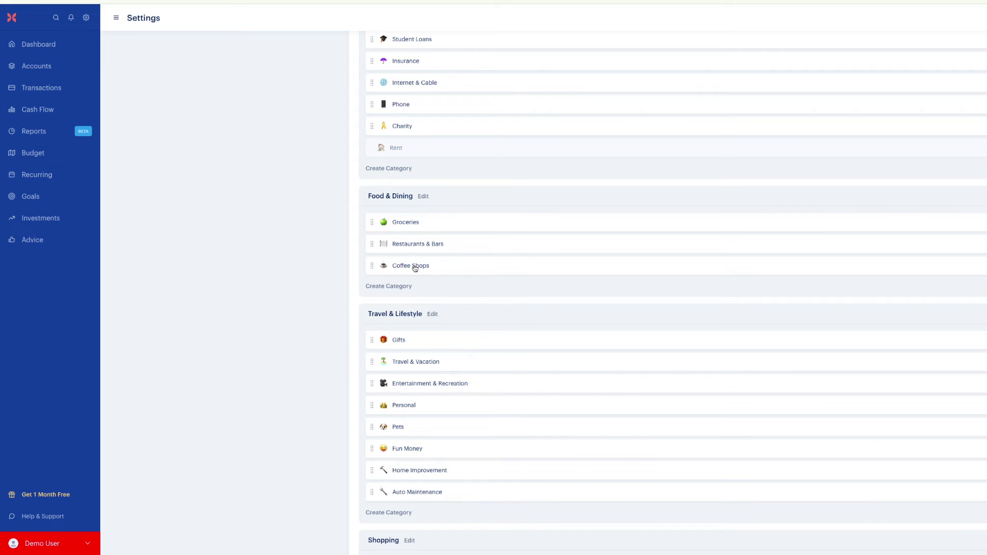
Step: Deactivate the Coffee Shops category in Food & Dining, reassigning its transactions to Restaurants & Bars
left_click(415, 267)
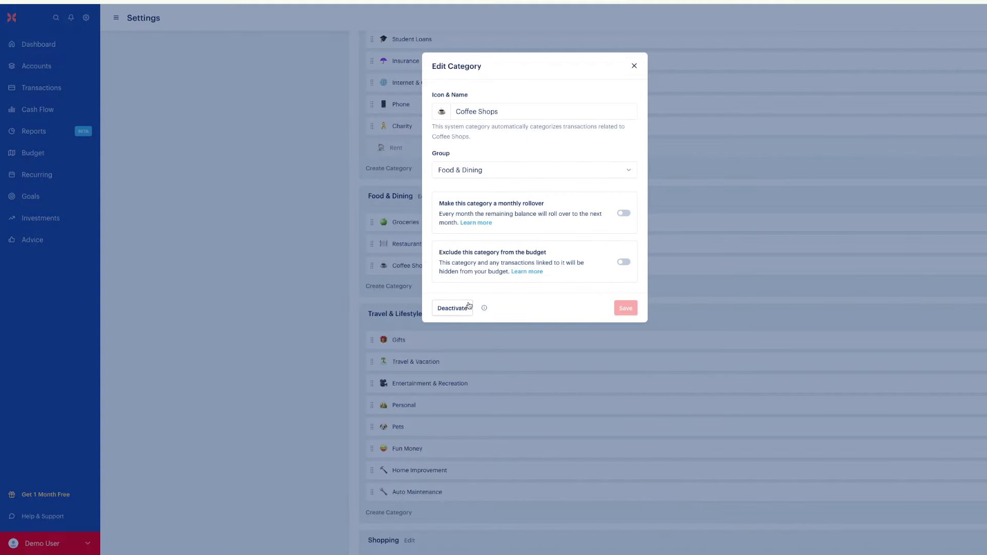
left_click(461, 309)
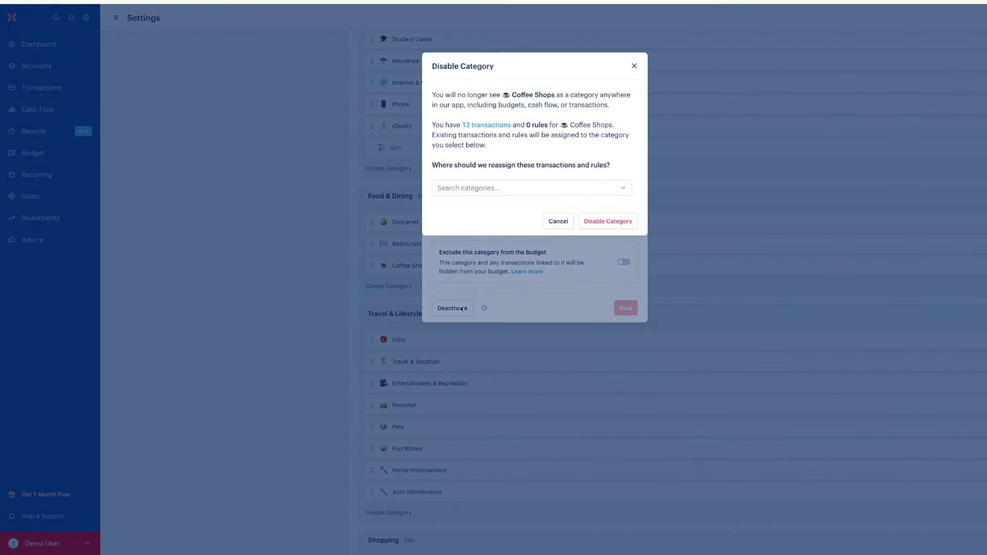
left_click(516, 190)
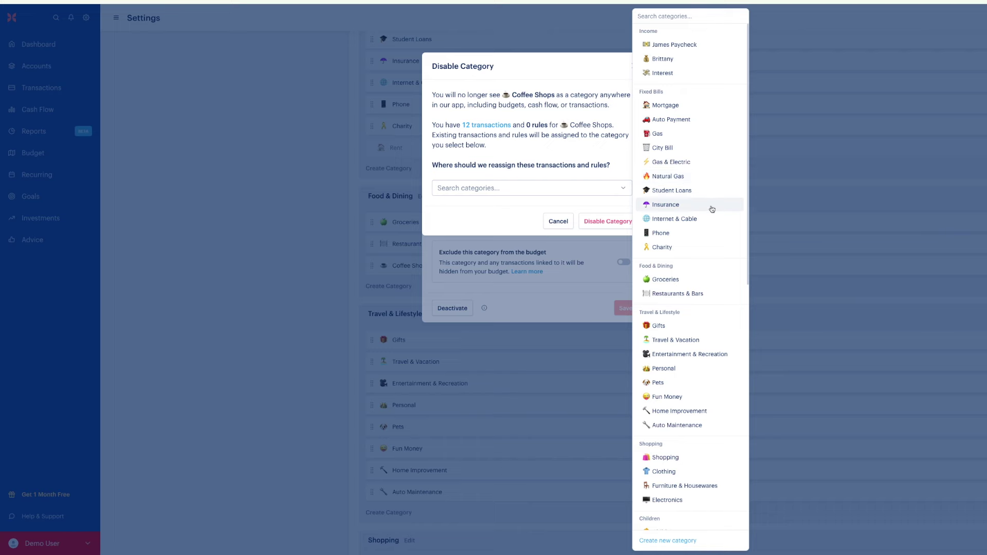
left_click(678, 295)
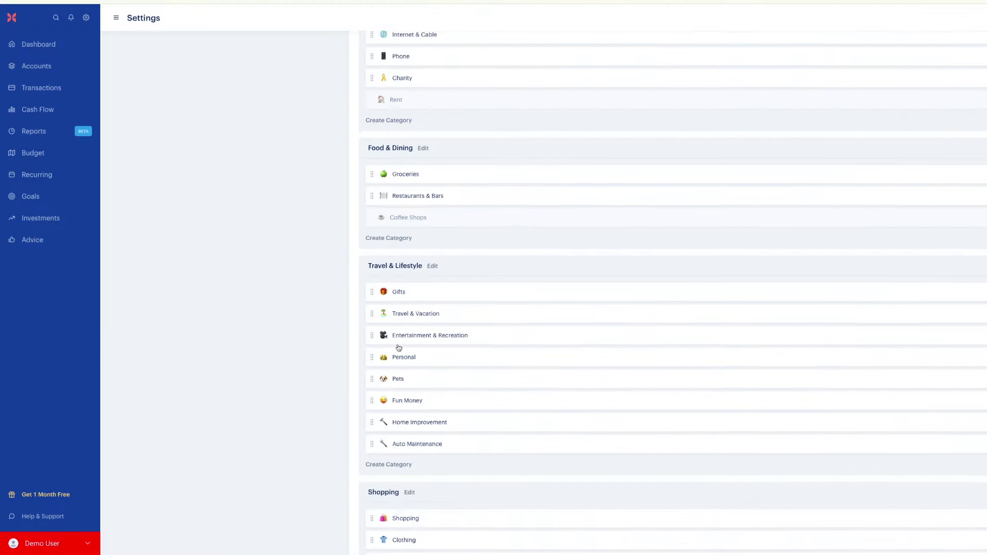
Step: Rename the Travel & Lifestyle group as "Fun Bills {Lifestyle}"
scroll(399, 348, "up", 1)
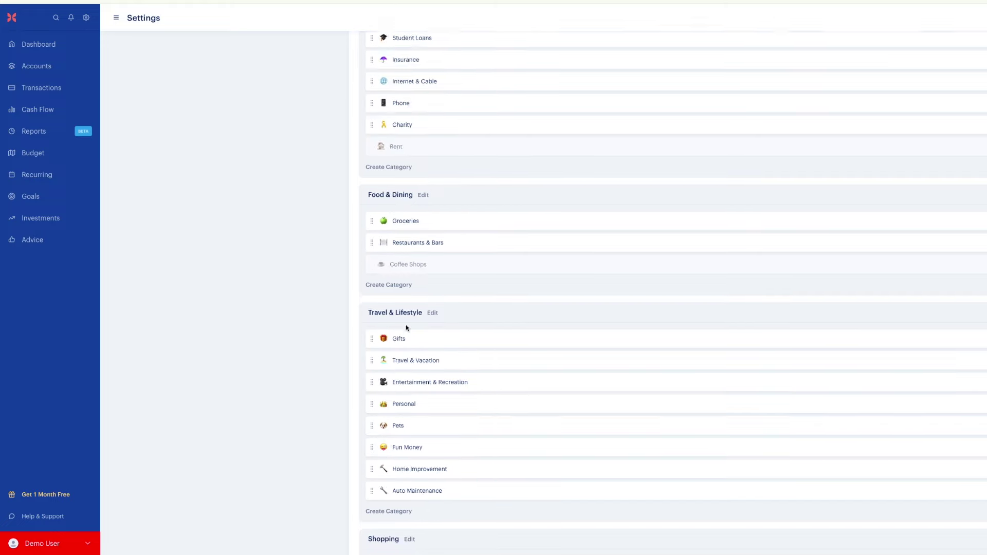
scroll(432, 224, "down", 2)
left_click(436, 222)
key("ctrl+a")
type("Fun Bills {Lifestyle}")
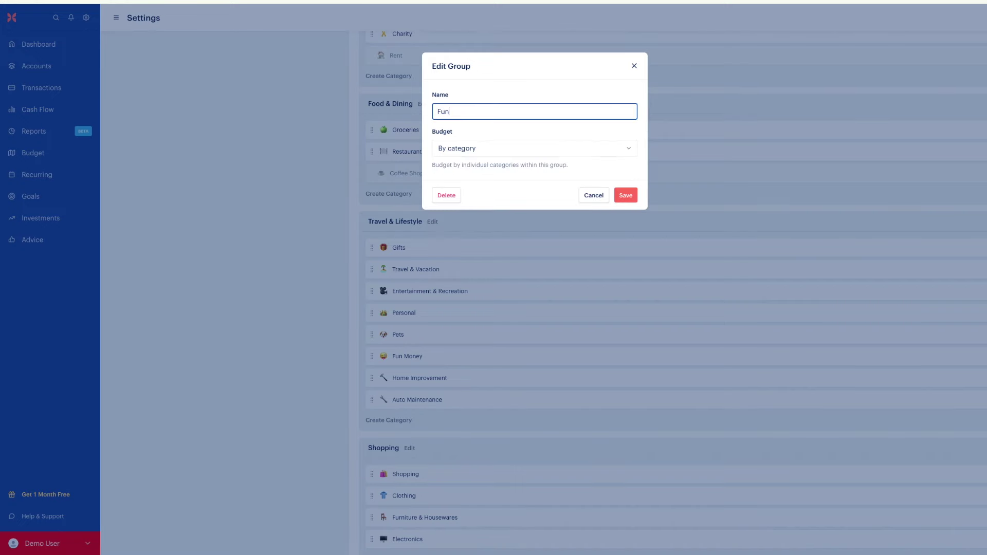
key("Return")
scroll(409, 357, "down", 2)
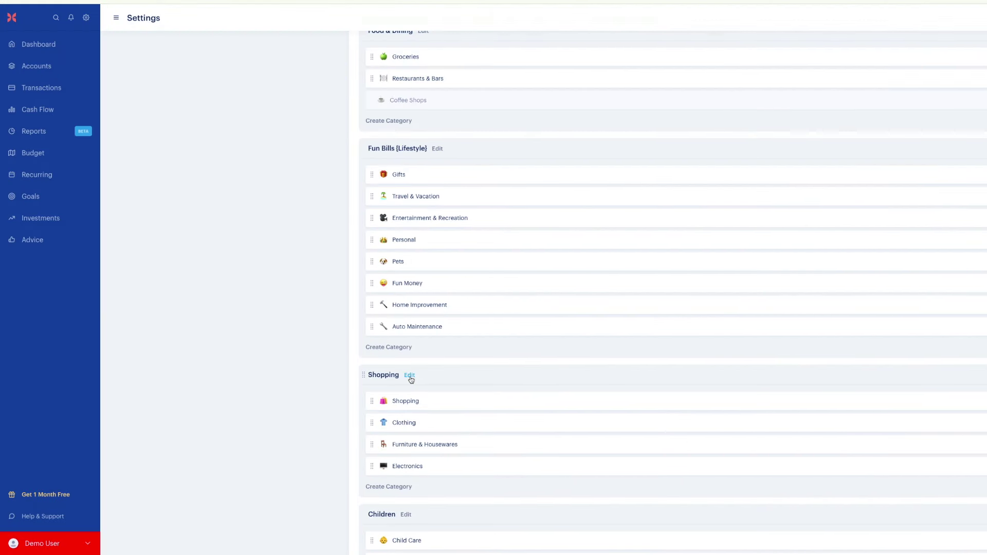
Step: Rename the Shopping group as "Savings {Sinking Funds}" and move the Home Improvement category into it
left_click(409, 375)
key("ctrl+a")
type("Savings {Sinking Funds}")
left_click(626, 194)
left_click_drag(411, 305, 414, 438)
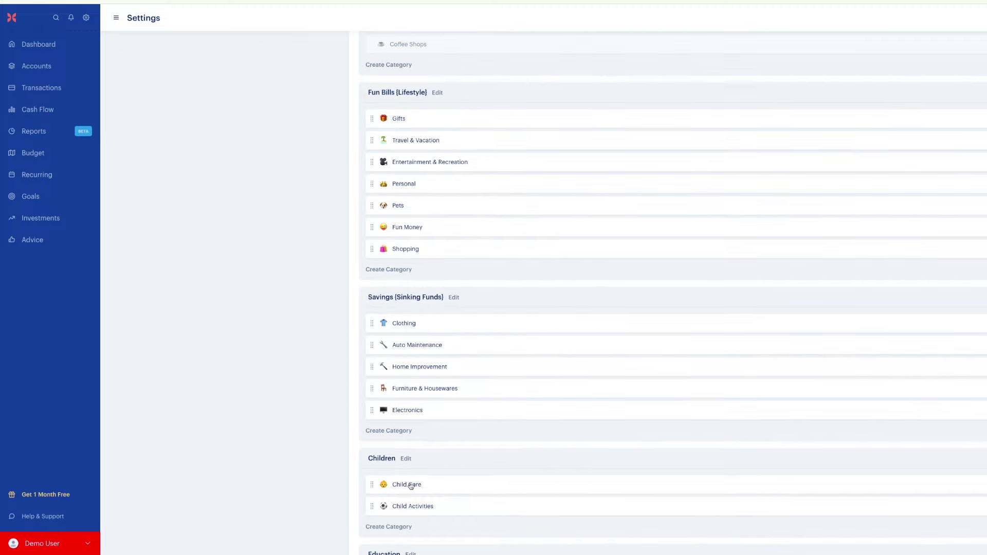
Step: Delete the unneeded expense groups below Savings {Sinking Funds}, choosing a destination group for the categories they contain
left_click(437, 456)
left_click(448, 196)
left_click(626, 201)
left_click(447, 195)
left_click(624, 234)
left_click(403, 351)
left_click(446, 195)
left_click(540, 238)
left_click(551, 328)
left_click(624, 269)
scroll(460, 465, "down", 7)
left_click(407, 252)
left_click(448, 195)
left_click(642, 326)
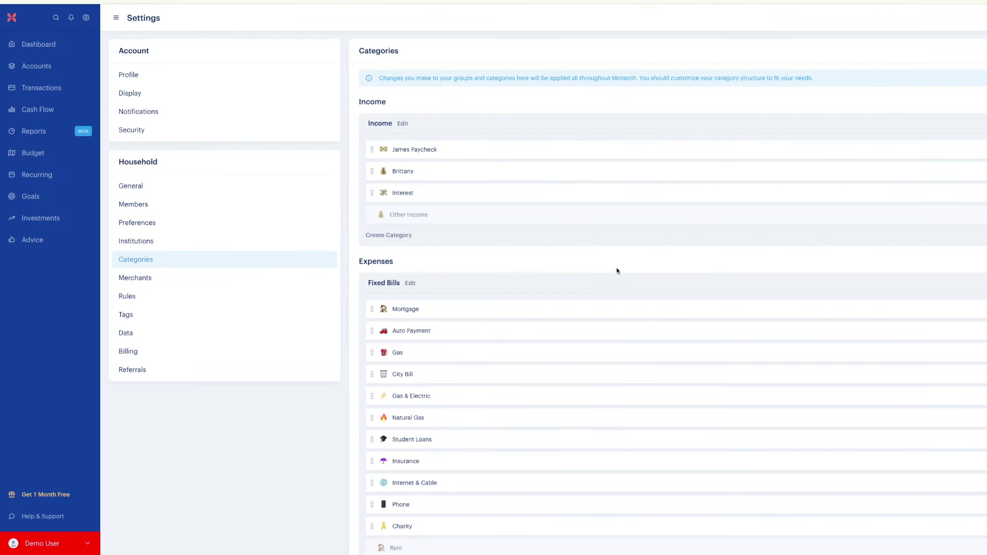
Step: Look over the reorganized income and expense categories and open the March 2024 budget
scroll(617, 270, "down", 2)
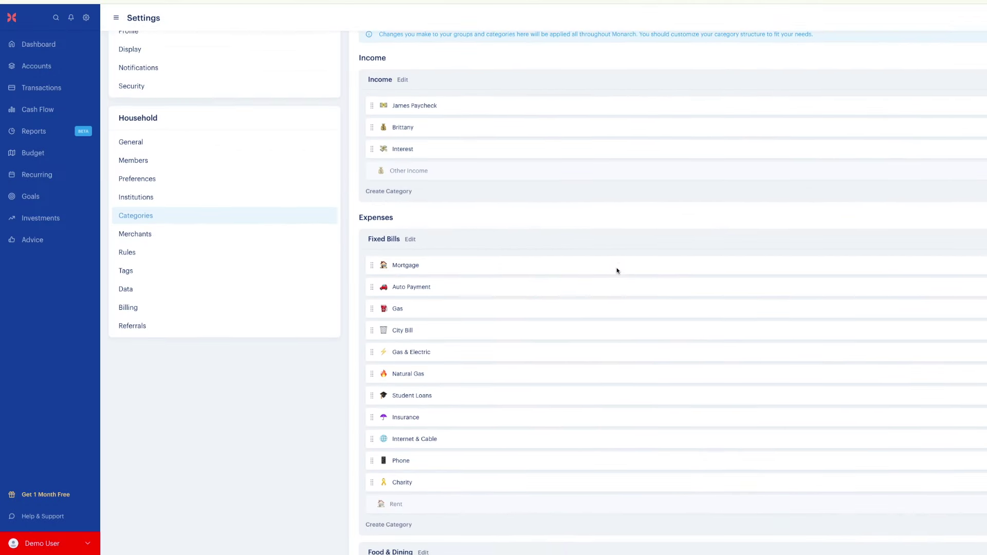
scroll(618, 270, "down", 3)
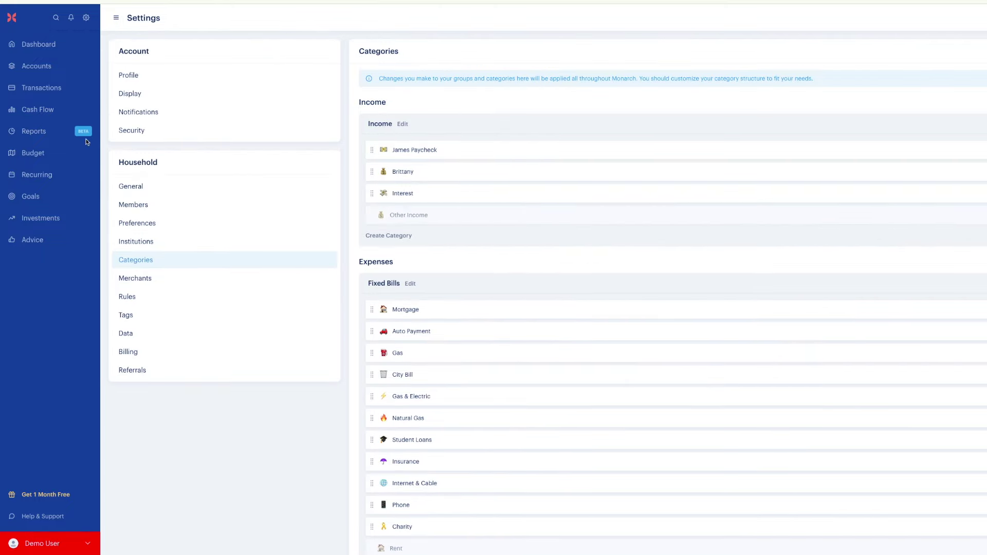
left_click(36, 154)
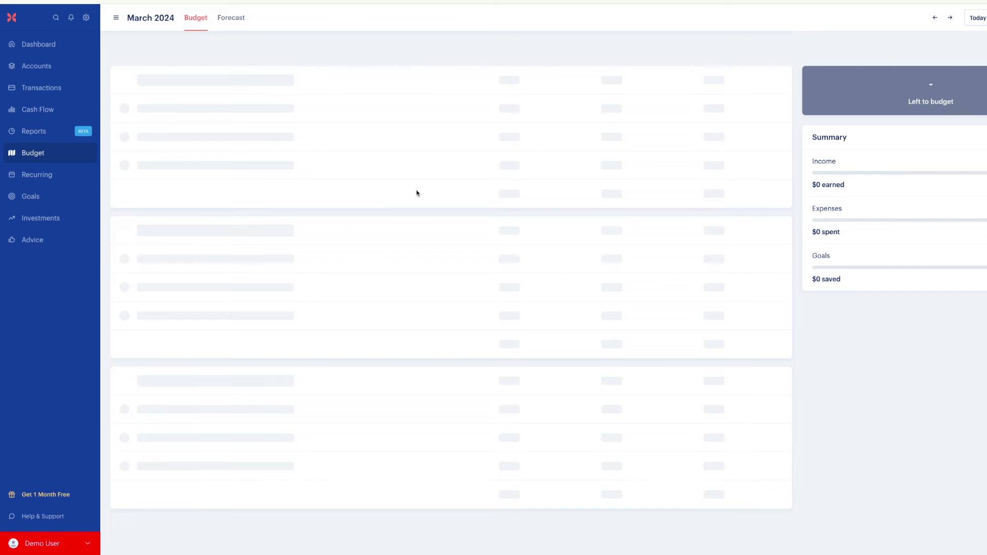